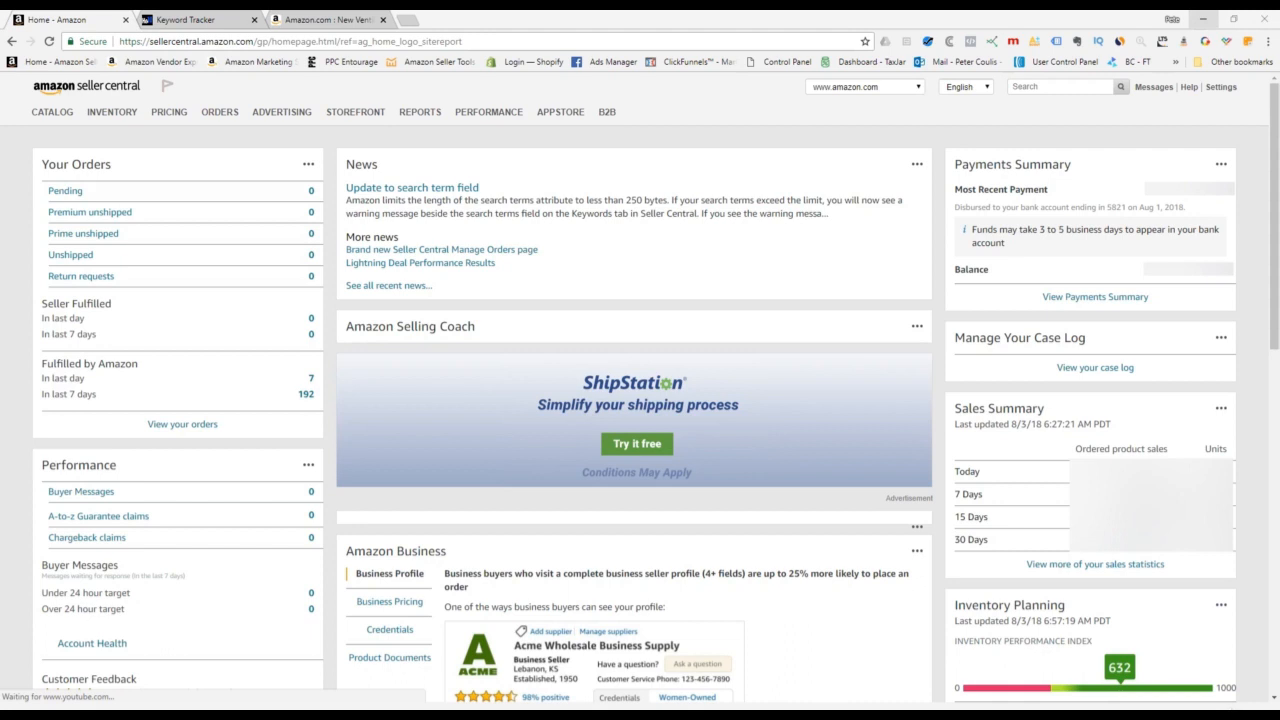
# - Open the Detail Page Sales and Traffic by Child Item business report and set its date range from 07/12/2018 to 07/19/2018
pyautogui.click(1075, 572)
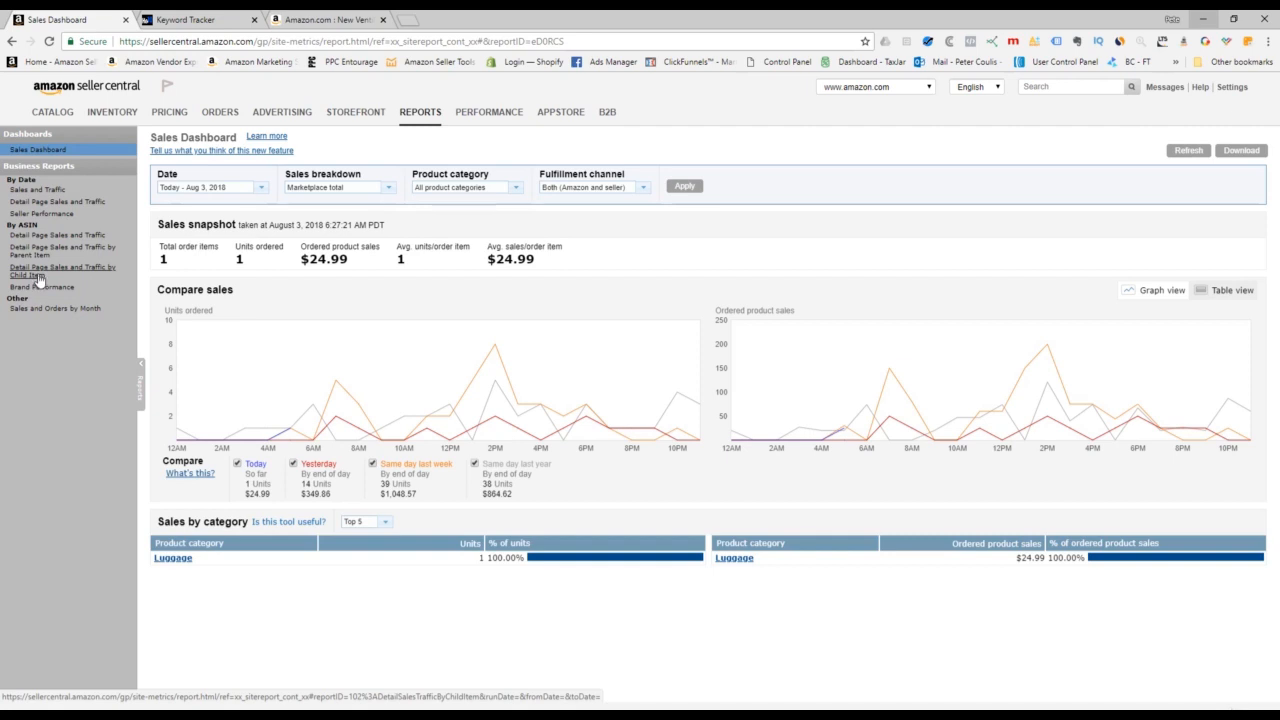
pyautogui.click(38, 276)
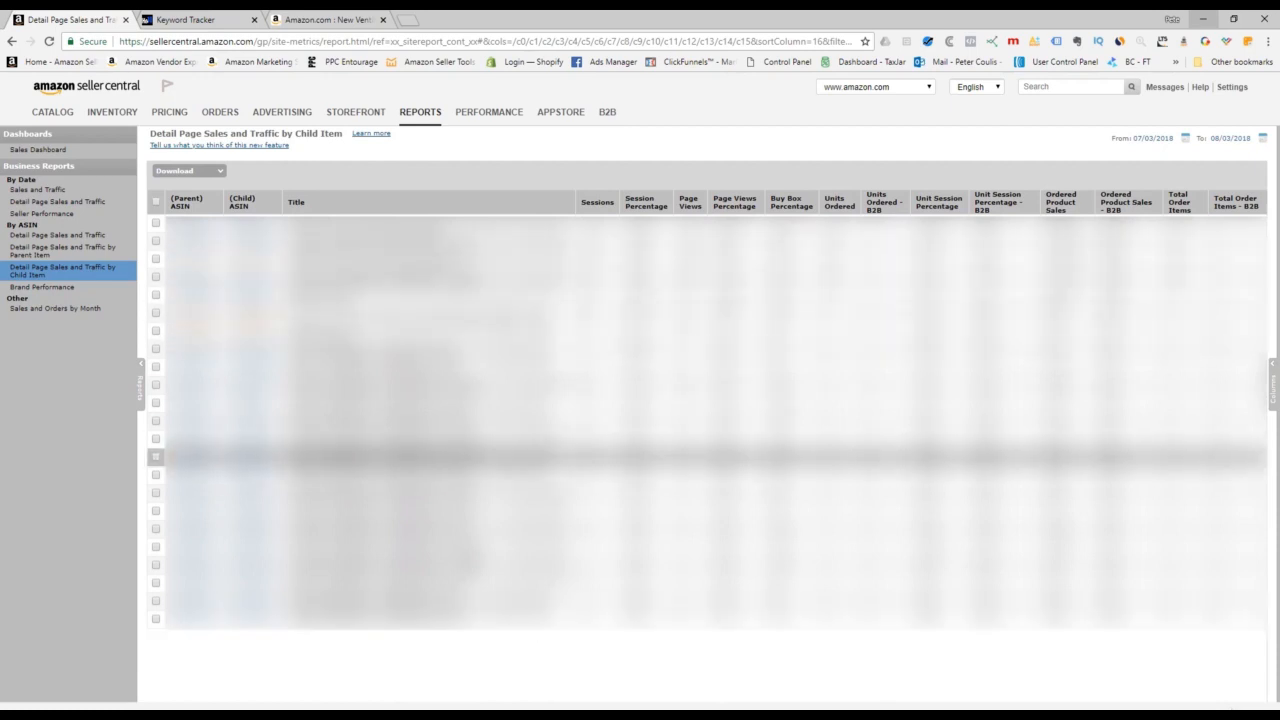
pyautogui.click(1184, 138)
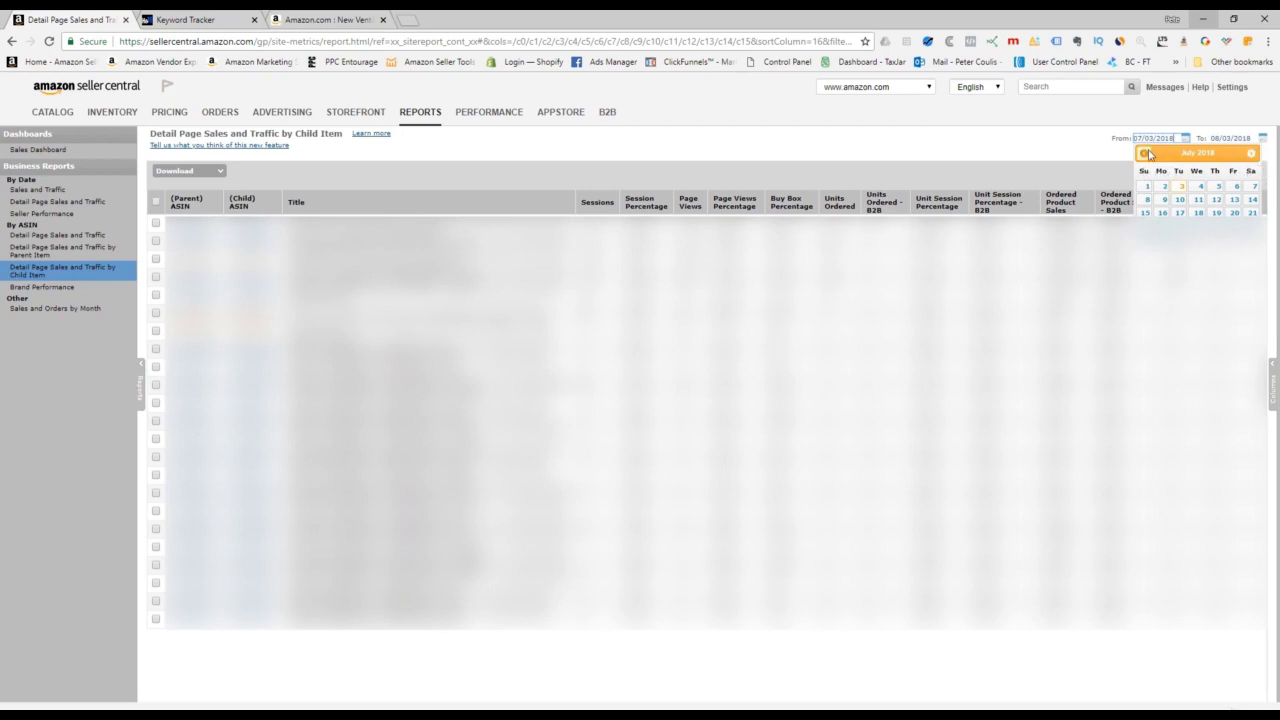
pyautogui.click(1146, 187)
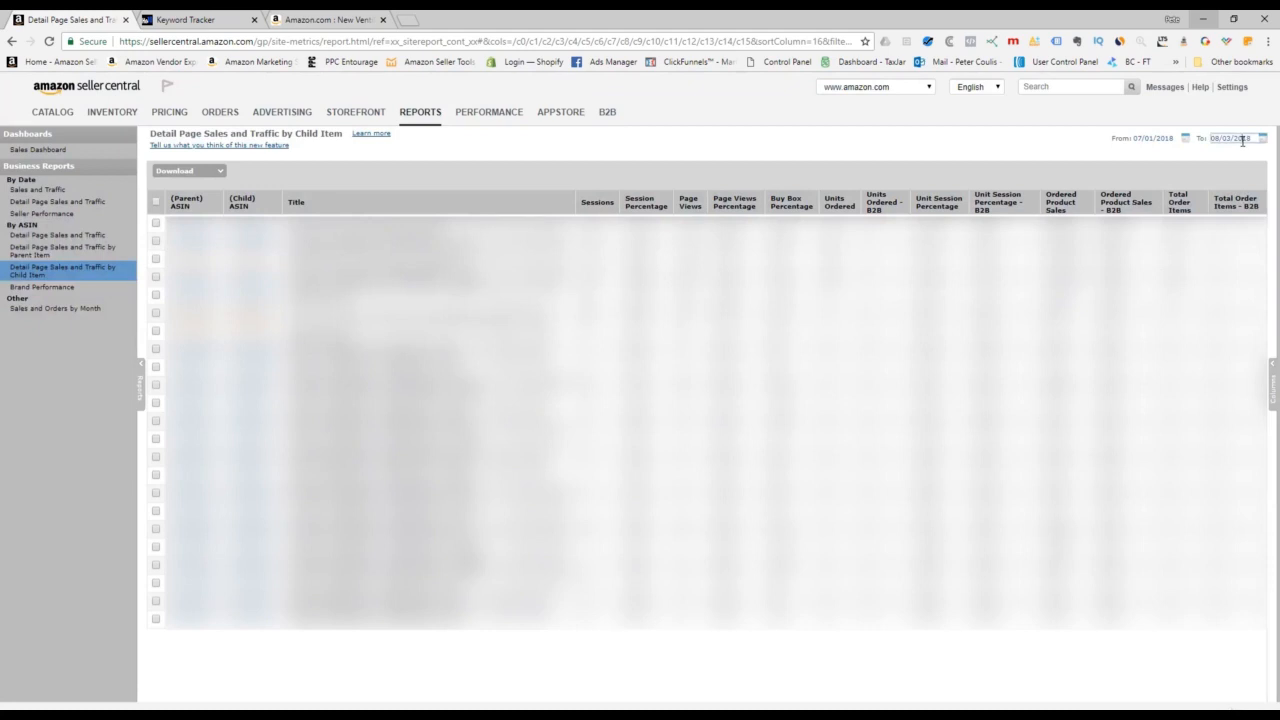
pyautogui.click(1243, 140)
pyautogui.click(1181, 133)
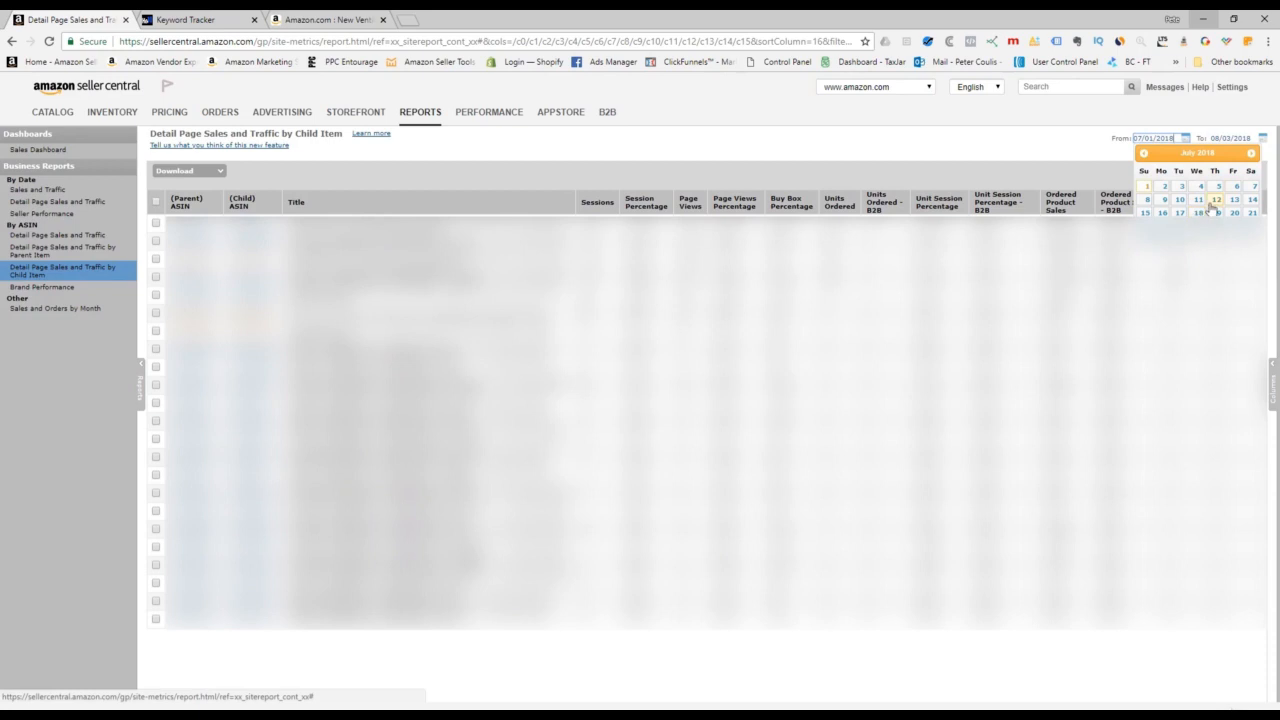
pyautogui.click(1215, 200)
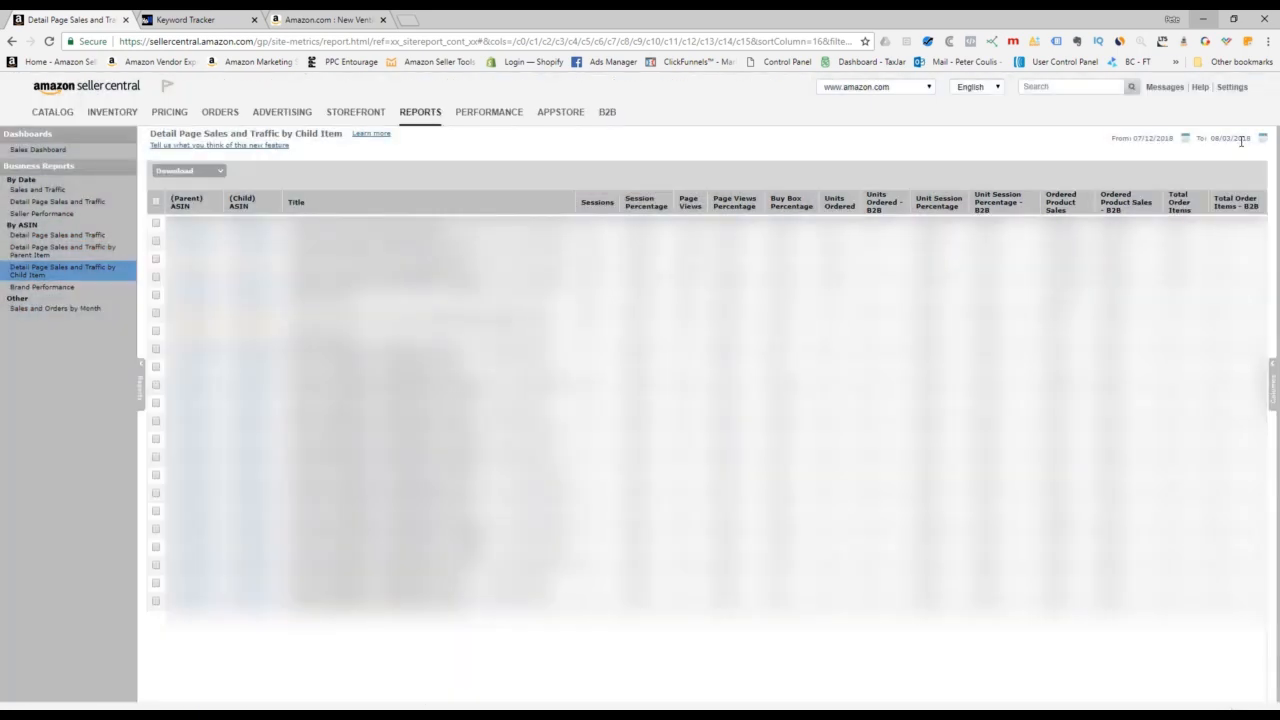
pyautogui.click(1240, 139)
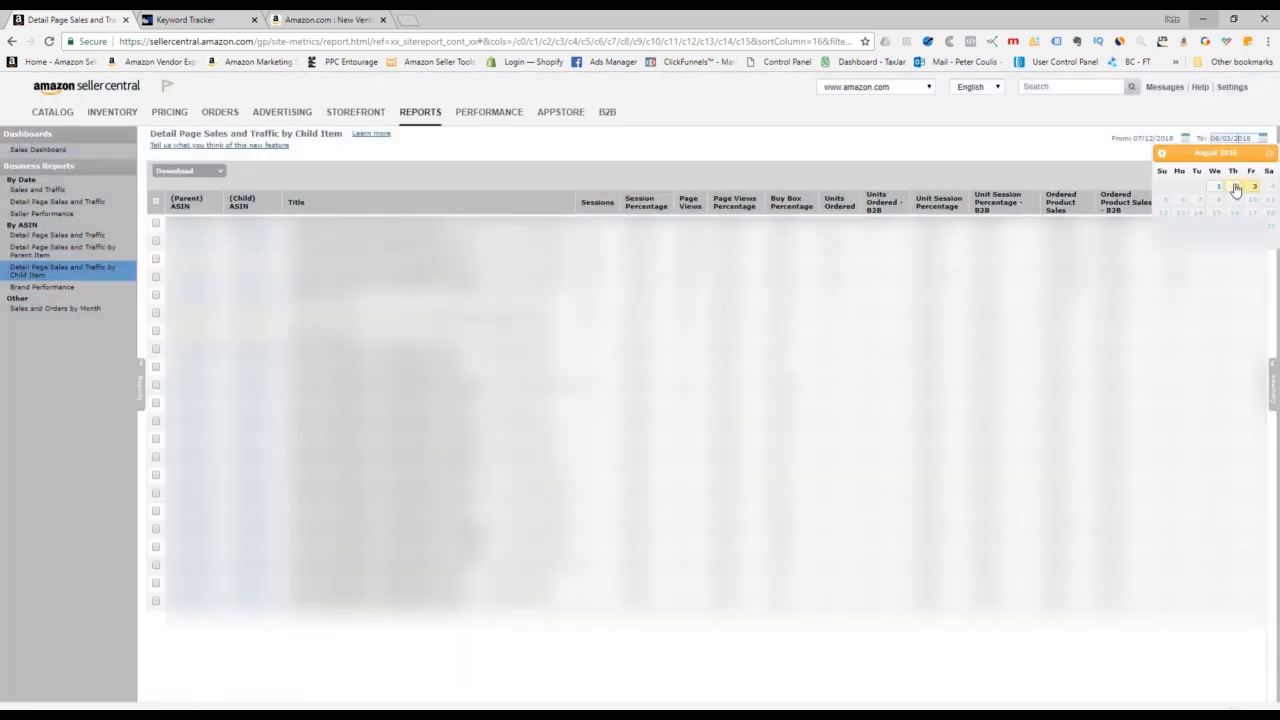
pyautogui.click(1161, 153)
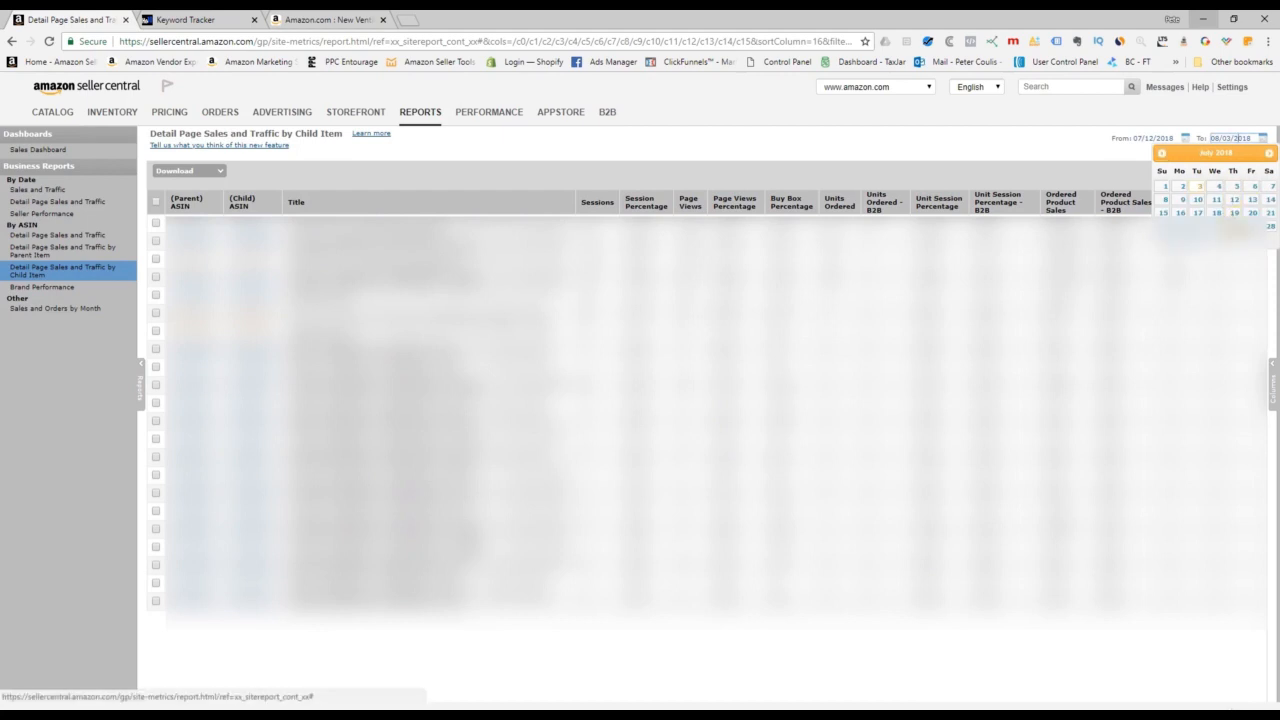
pyautogui.click(1234, 213)
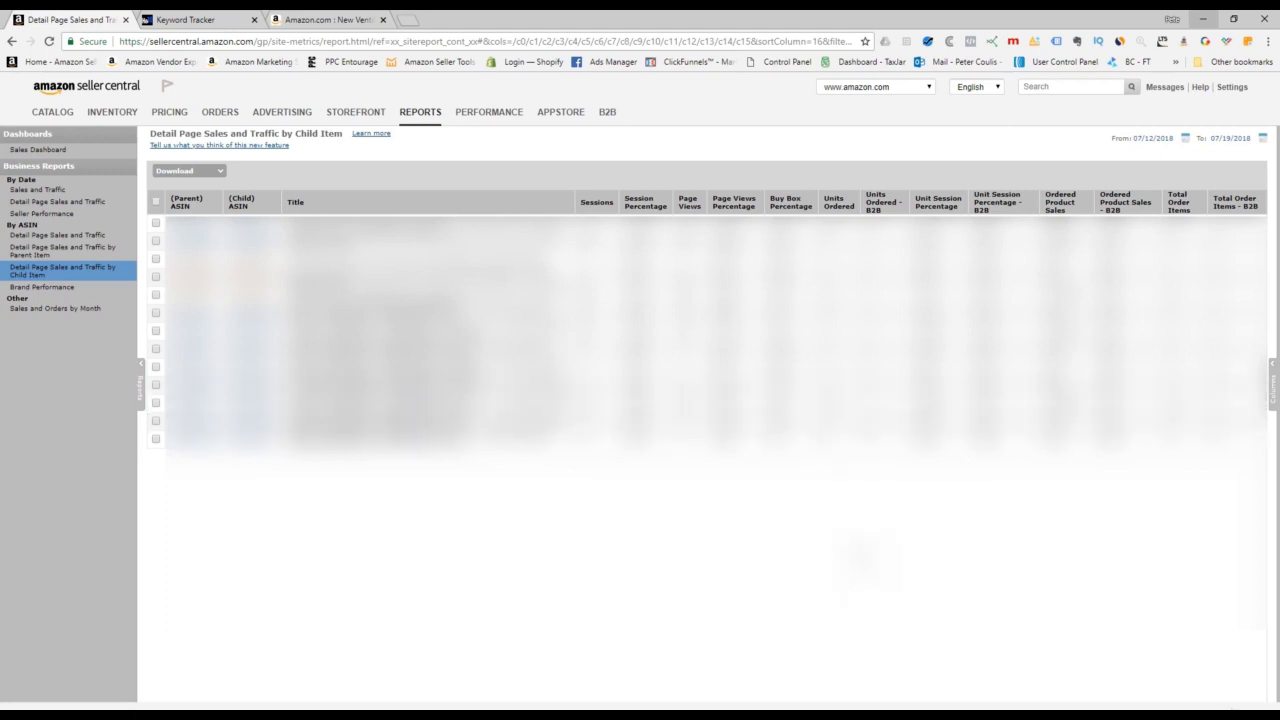
# - Open Calculator and divide 133 by 7 to get the average units sold per day
pyautogui.press('super')
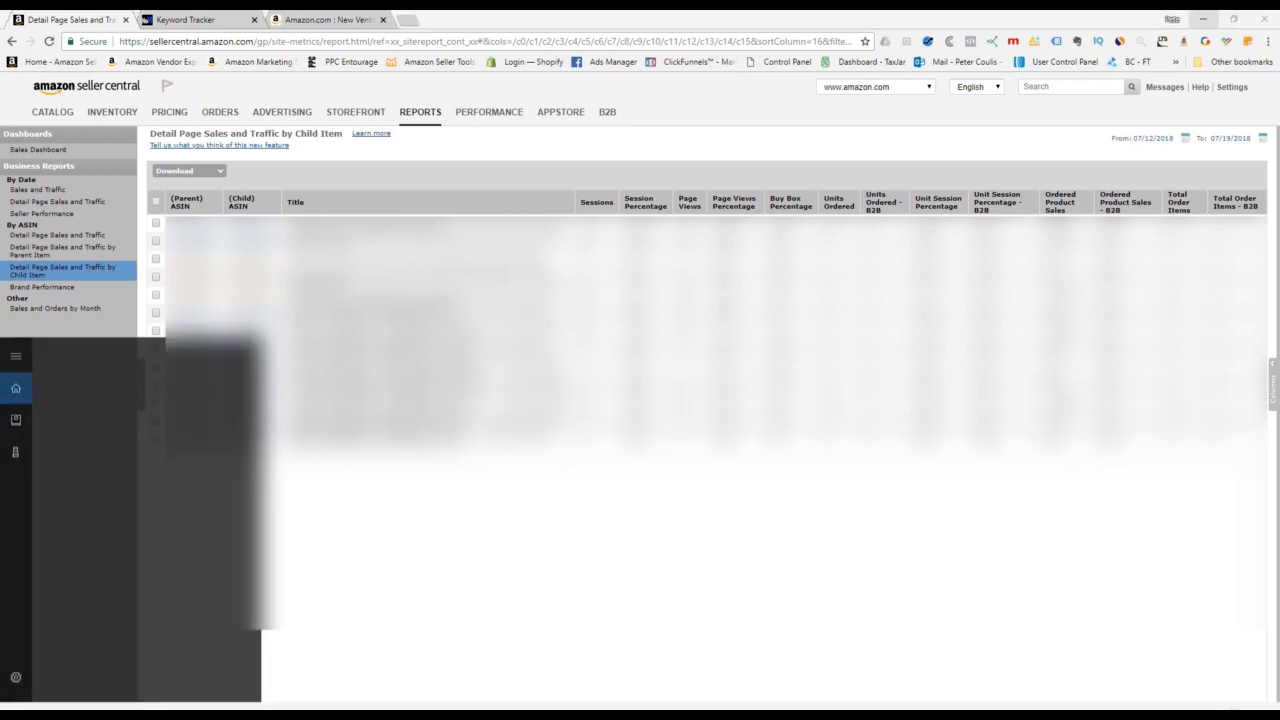
pyautogui.write('calc')
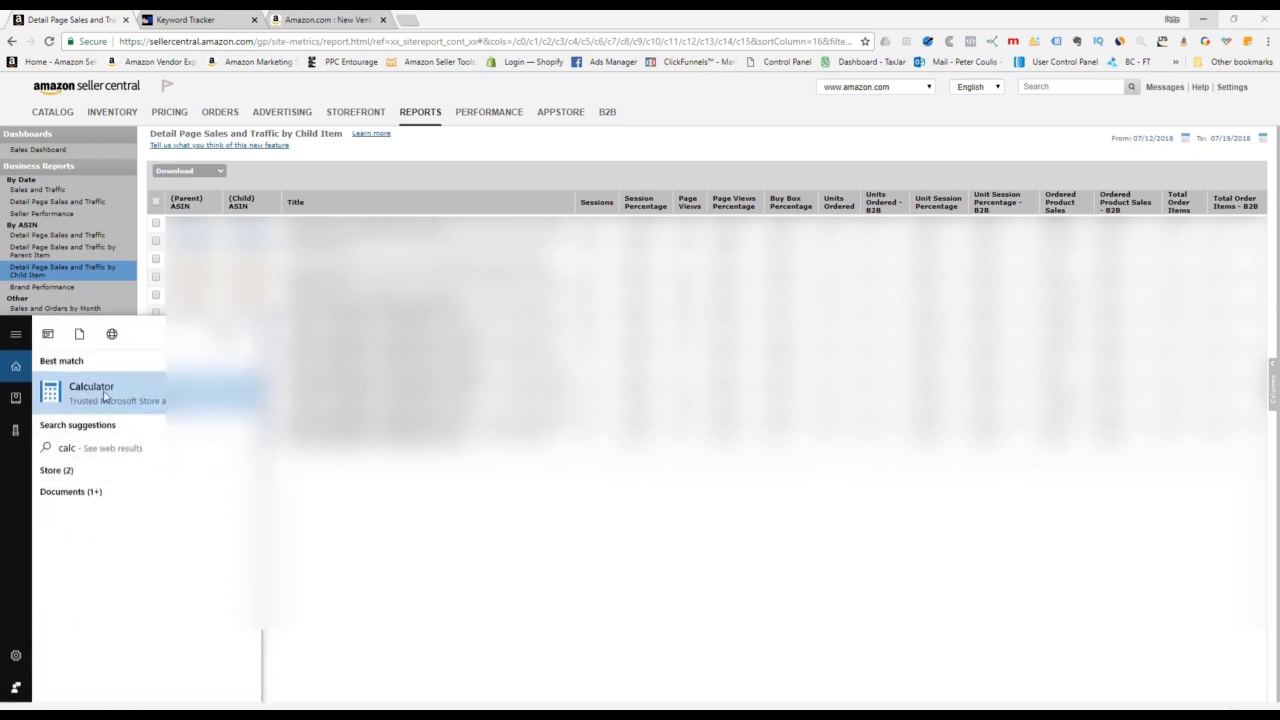
pyautogui.press('Return')
pyautogui.click(1003, 463)
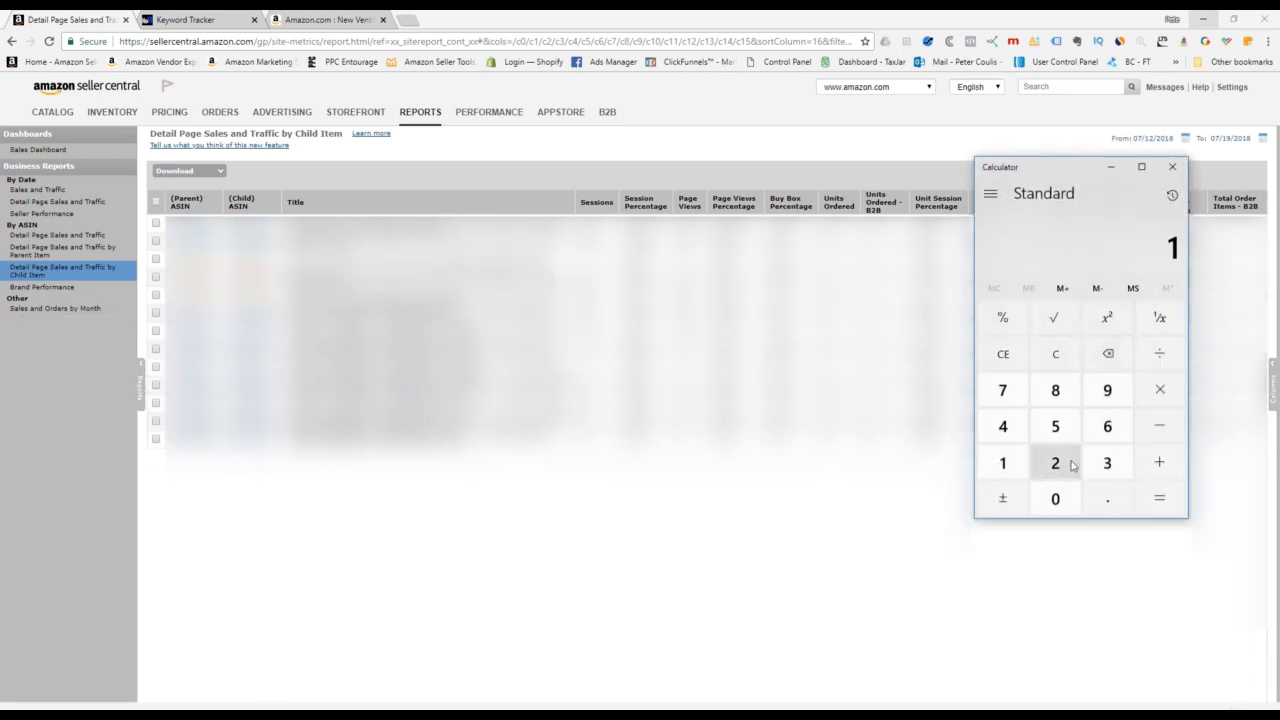
pyautogui.click(1107, 463)
pyautogui.click(1107, 463)
pyautogui.click(1143, 366)
pyautogui.click(1002, 389)
pyautogui.click(1158, 497)
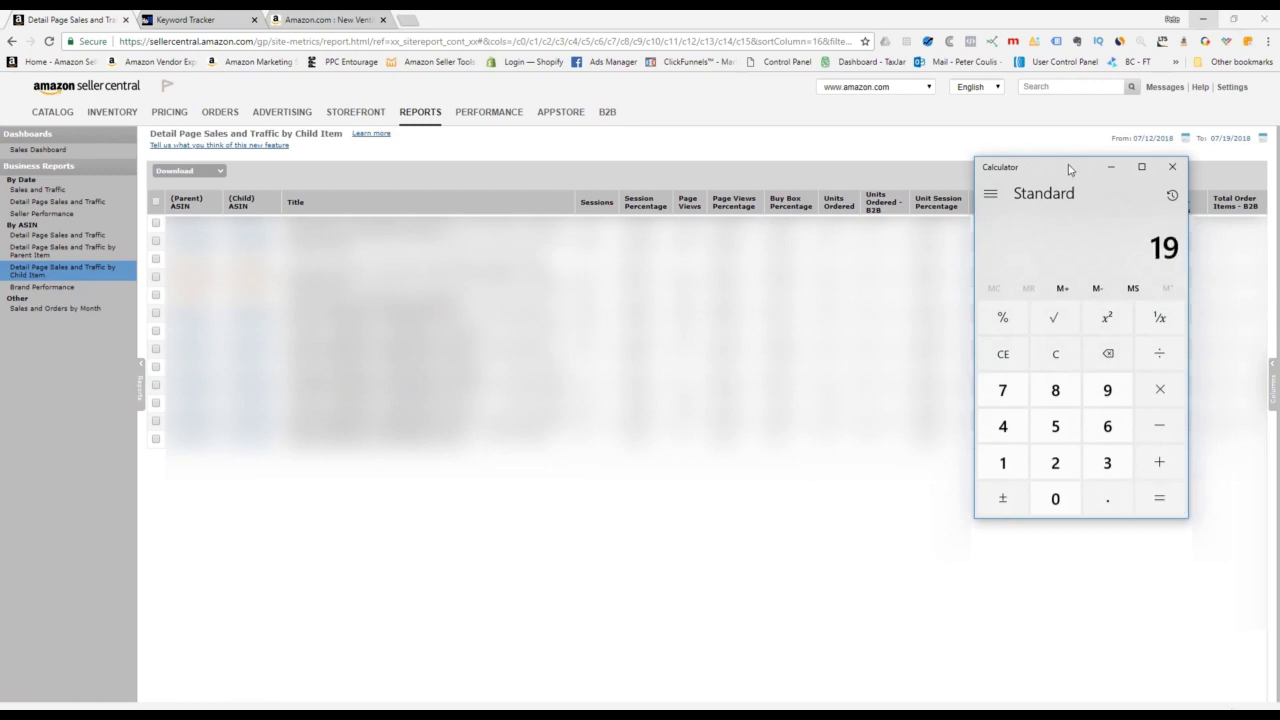
pyautogui.moveTo(1069, 169); pyautogui.dragTo(819, 174)
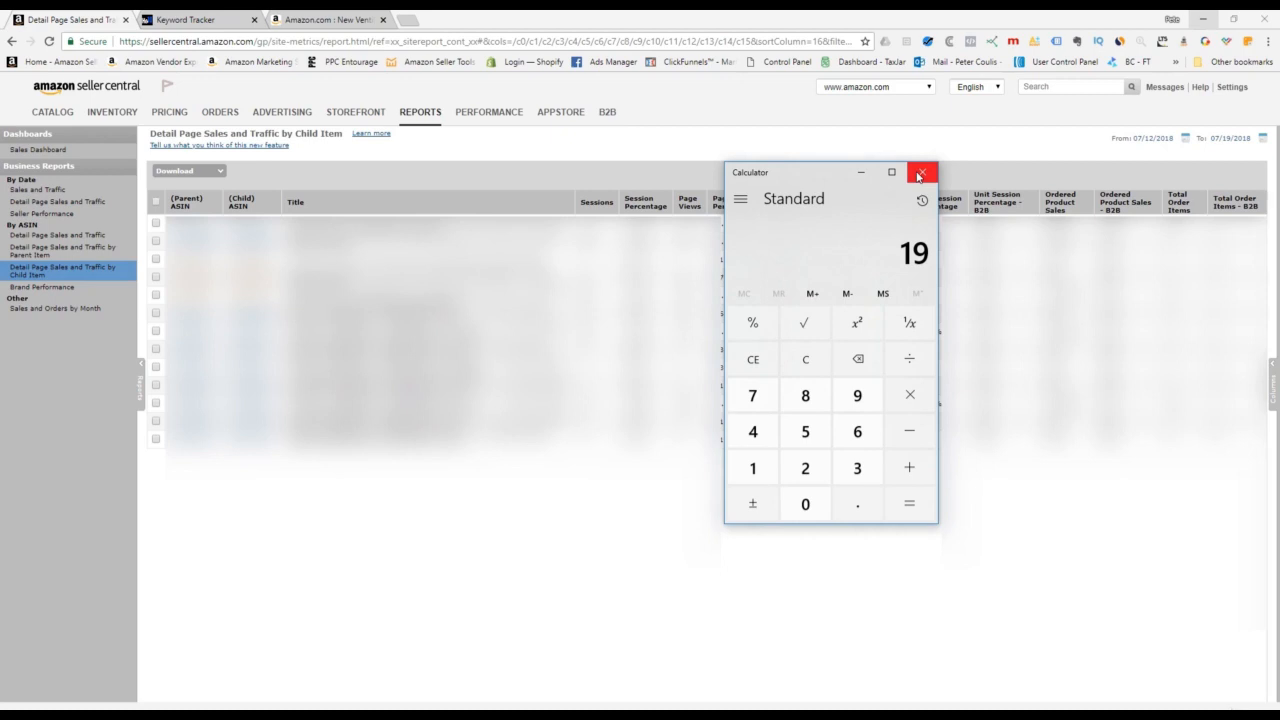
pyautogui.click(919, 176)
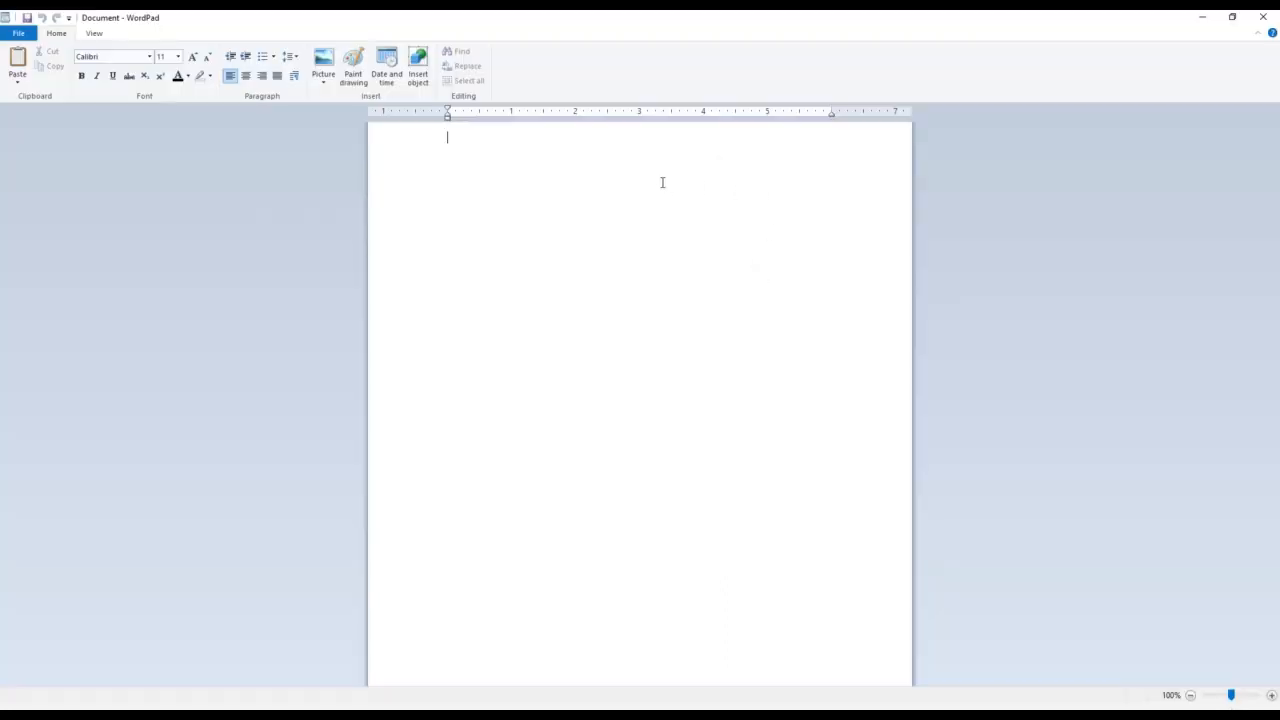
# - In the blank WordPad document, write "19 units per day" and, below it after a gap, "400 units at amazon FBA"
pyautogui.write('19 un')
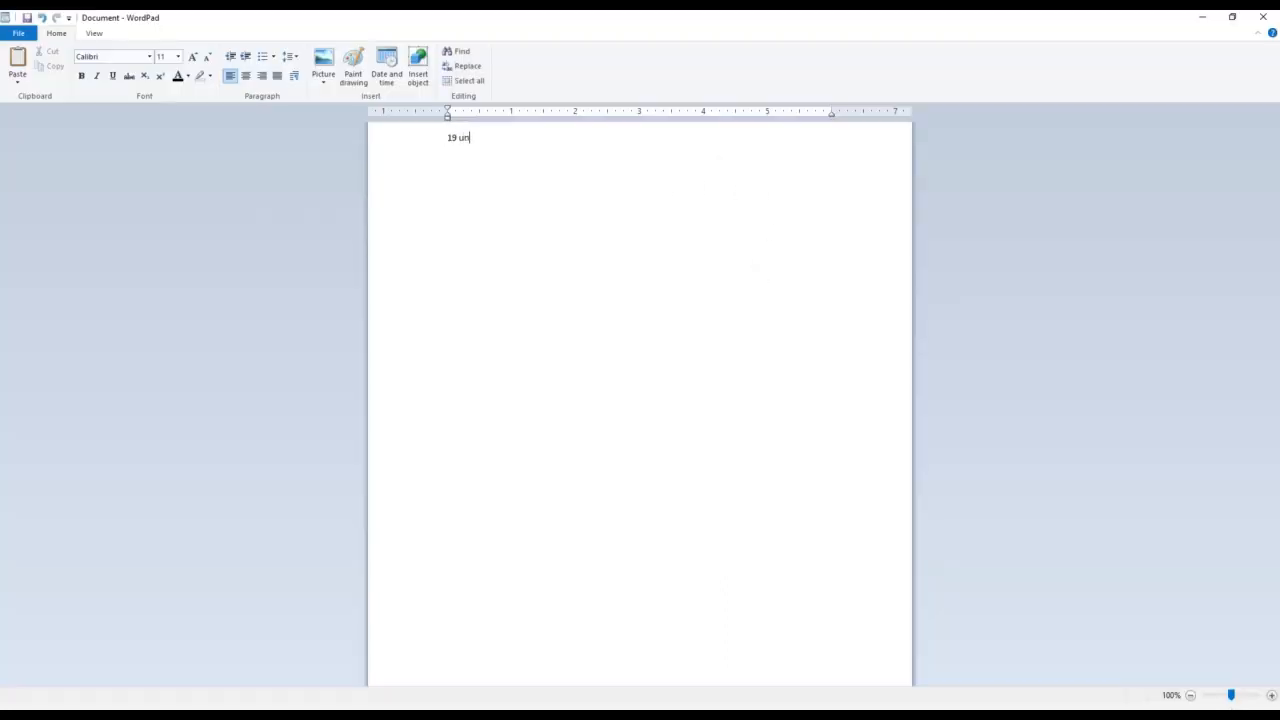
pyautogui.write('its per day')
pyautogui.press('Return')
pyautogui.press('Return')
pyautogui.write('400 uniots')
pyautogui.press('BackSpace')
pyautogui.press('BackSpace')
pyautogui.press('BackSpace')
pyautogui.write('ts at amaa')
pyautogui.press('BackSpace')
pyautogui.write('zon FBA')
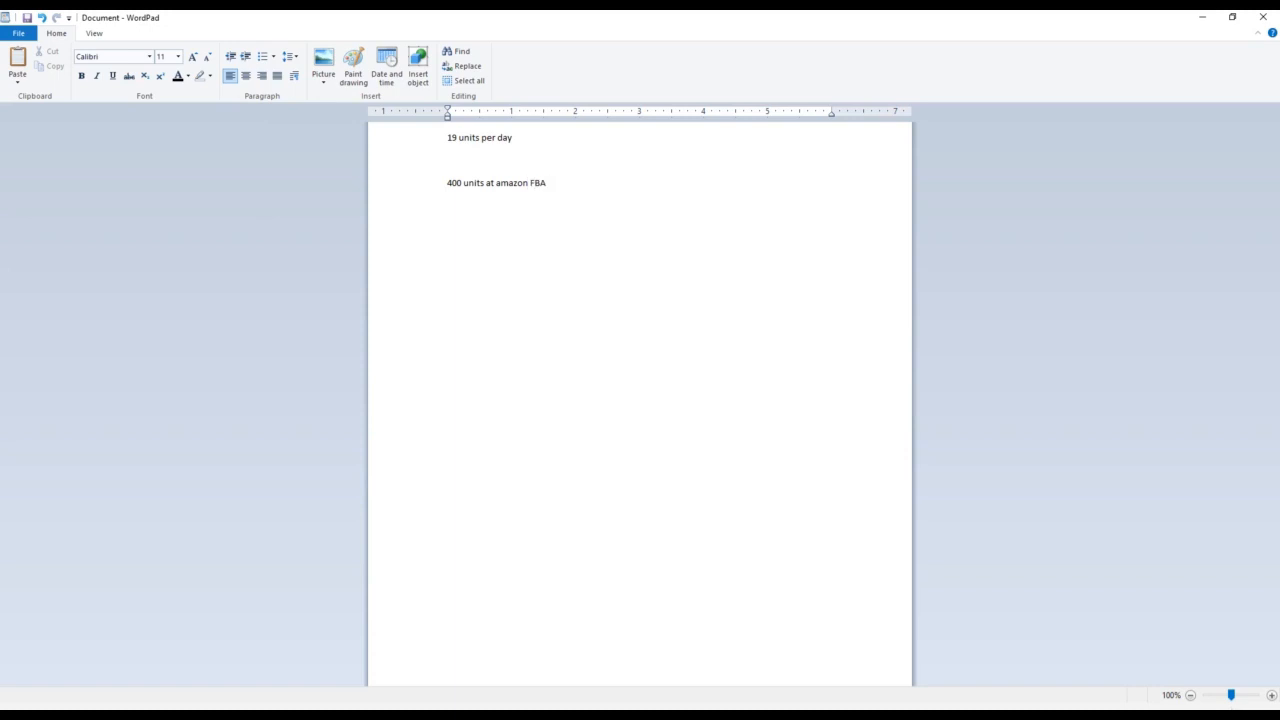
pyautogui.press('Return')
pyautogui.press('Return')
# - Switch to Calculator, divide 400 by 19, and place its window beside the notes
pyautogui.hotkey('alt', 'Tab')
pyautogui.click(757, 360)
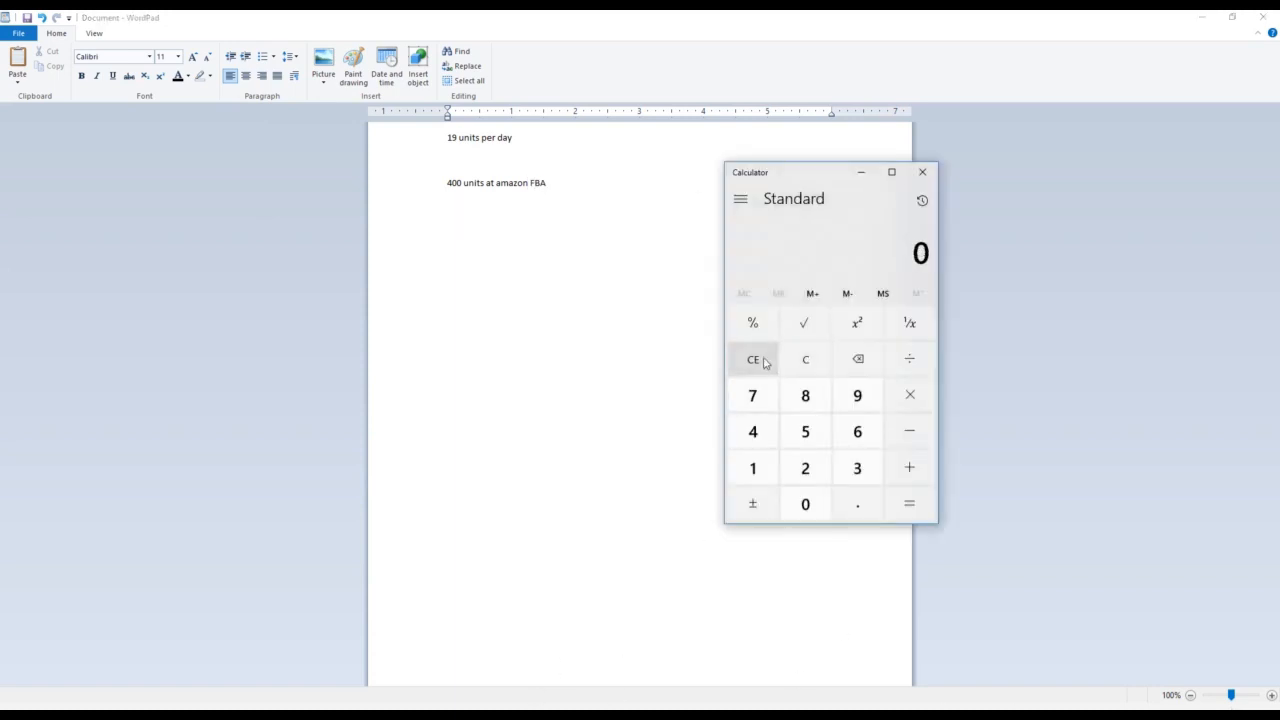
pyautogui.click(753, 432)
pyautogui.doubleClick(805, 504)
pyautogui.click(909, 359)
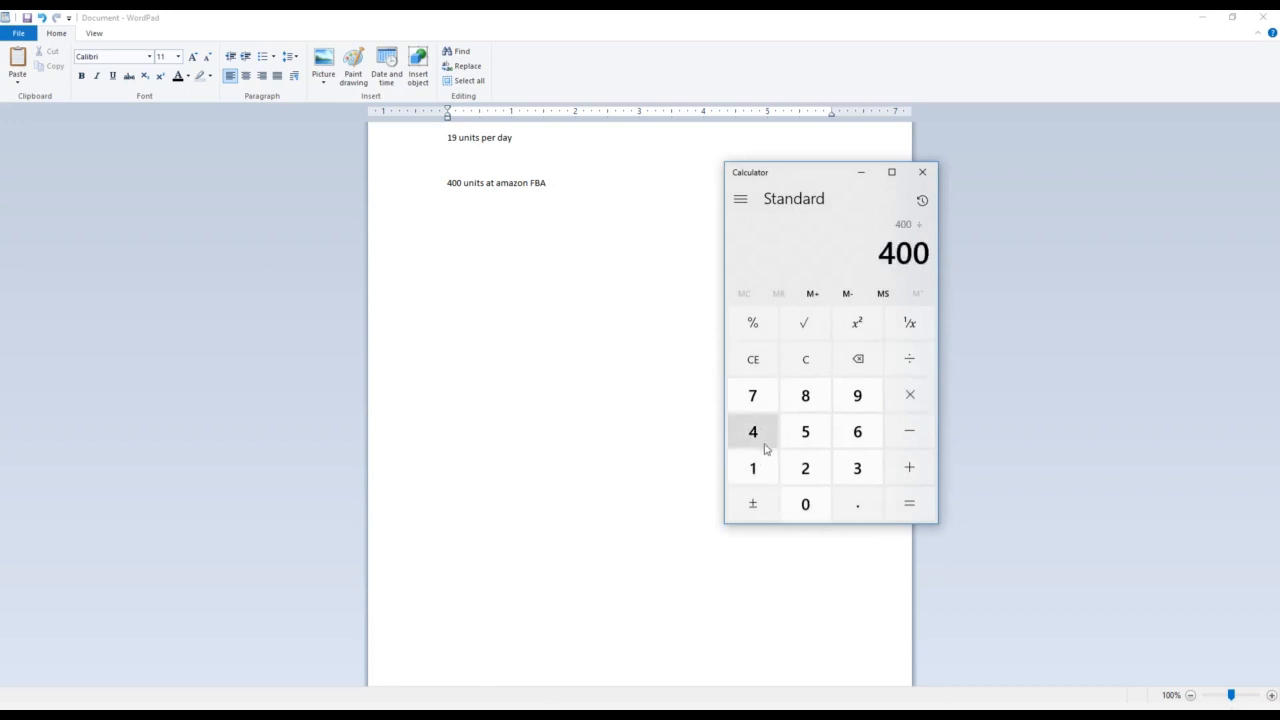
pyautogui.click(753, 466)
pyautogui.click(849, 408)
pyautogui.click(909, 504)
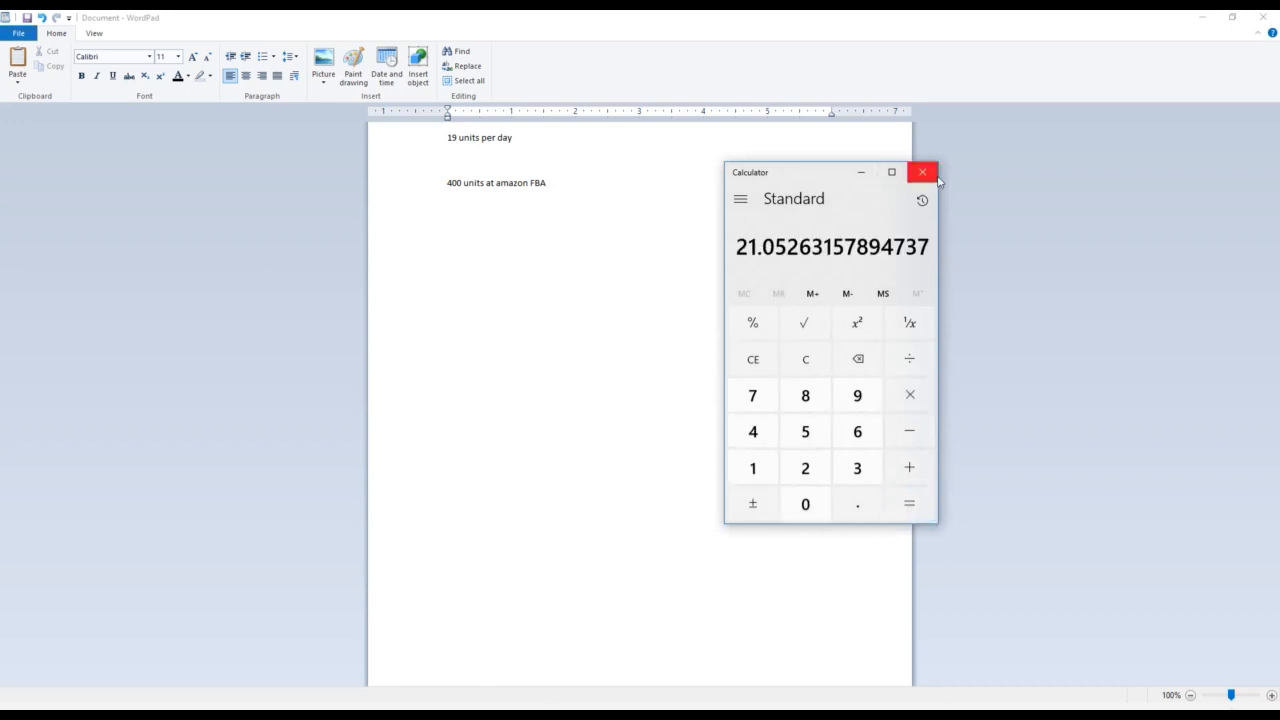
pyautogui.moveTo(802, 174); pyautogui.dragTo(956, 168)
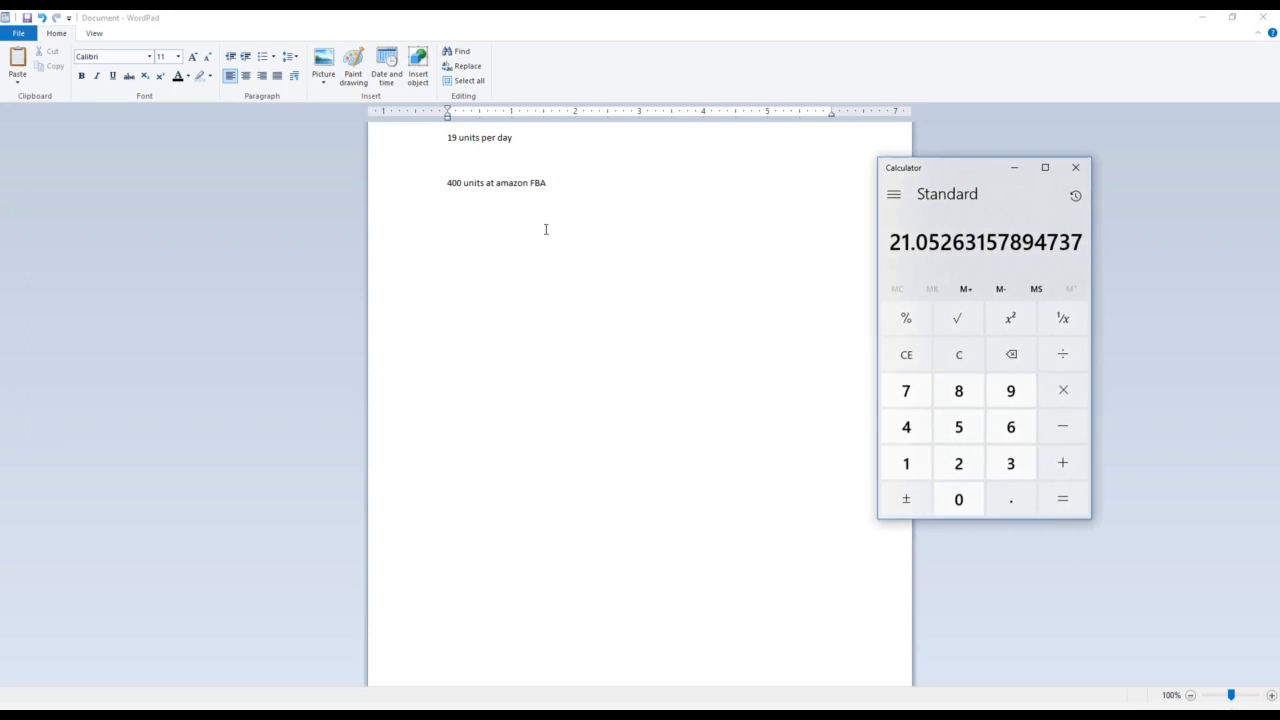
# - Add the line "21 days left of stock at Amazon" to the WordPad notes and make it bold
pyautogui.click(546, 229)
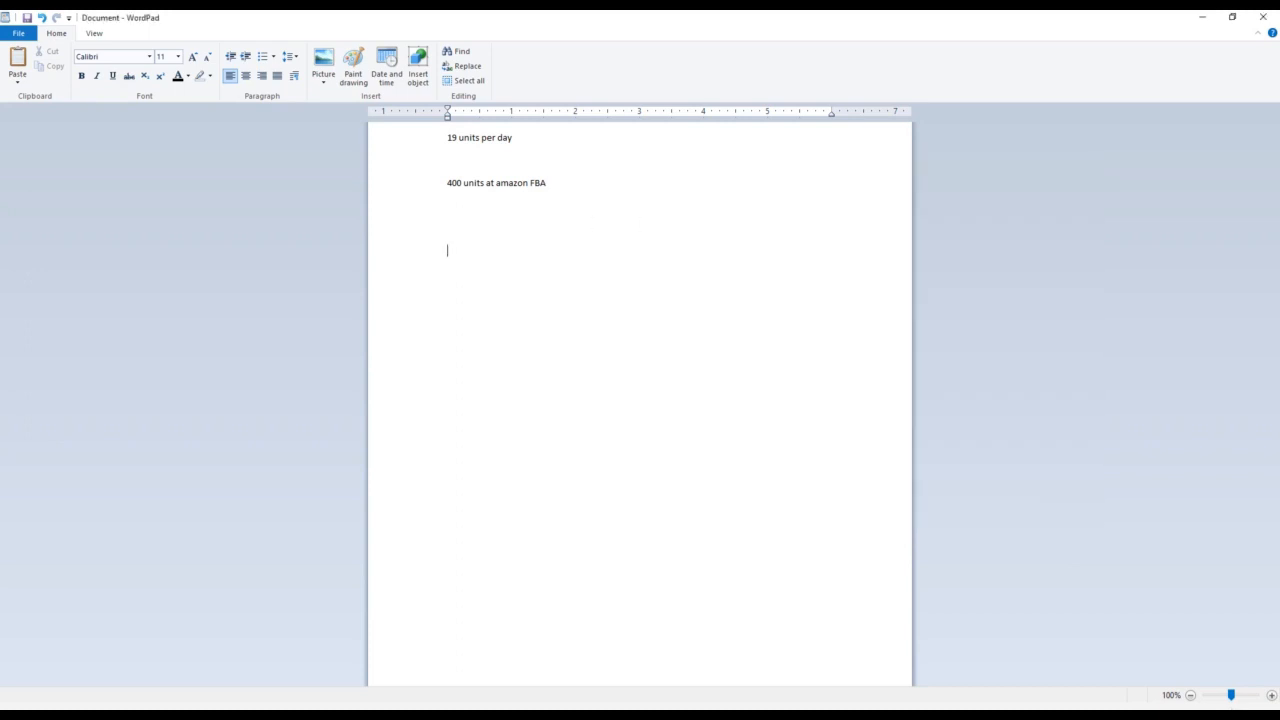
pyautogui.write('21 days left of stock at Amazon')
pyautogui.press('BackSpace')
pyautogui.write('n')
pyautogui.press('Return')
pyautogui.moveTo(594, 254); pyautogui.dragTo(446, 252)
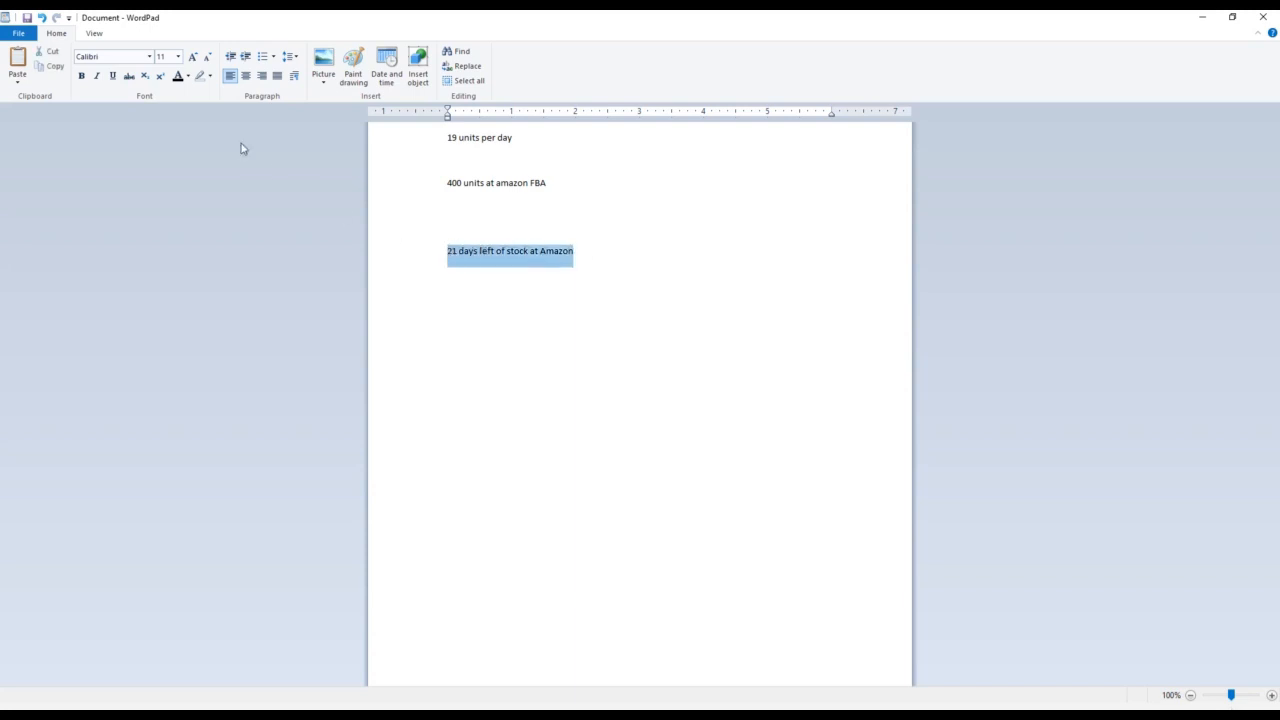
pyautogui.click(81, 76)
pyautogui.click(594, 250)
# - Below the bold line, add non-bold lines "Manufacturing takes 30 days", "- air shipping (5-10)" and "- sea shipping (15-45 days)"
pyautogui.press('Return')
pyautogui.press('Return')
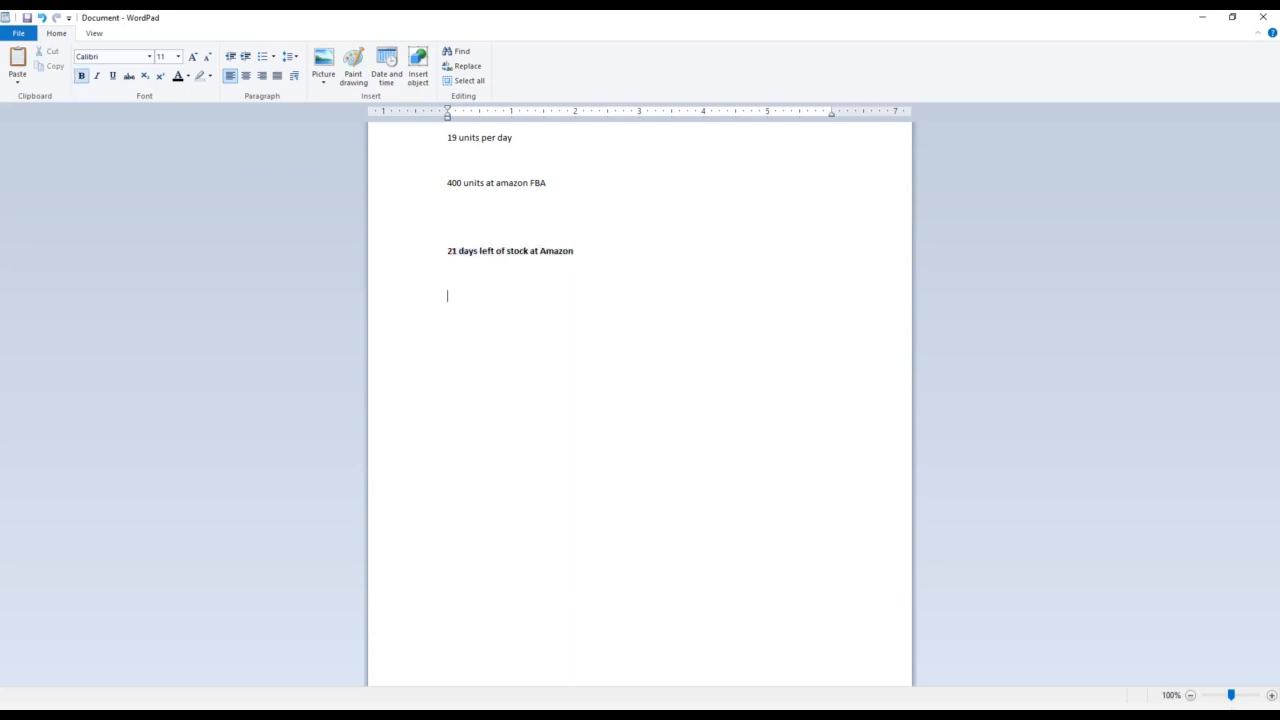
pyautogui.click(81, 76)
pyautogui.write('Manufacturing takes')
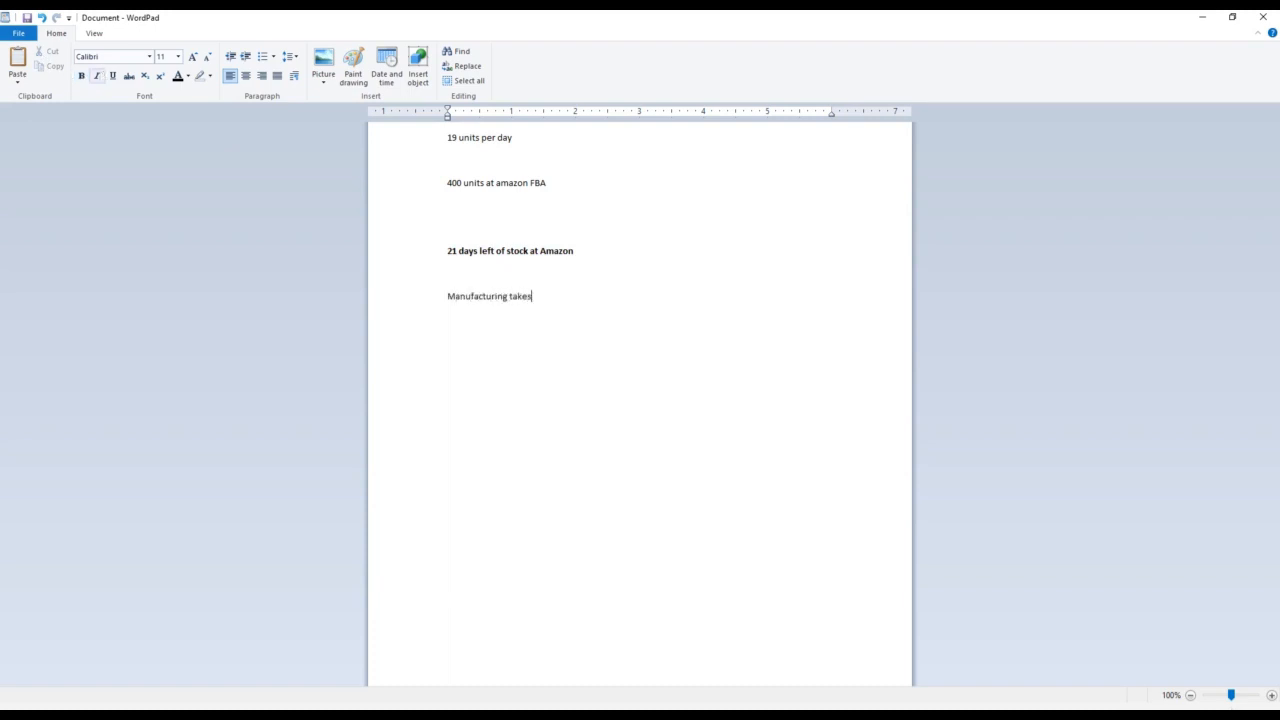
pyautogui.write(' 30 days')
pyautogui.press('Return')
pyautogui.write('- air shipping (5-10)')
pyautogui.press('Return')
pyautogui.write('- sea')
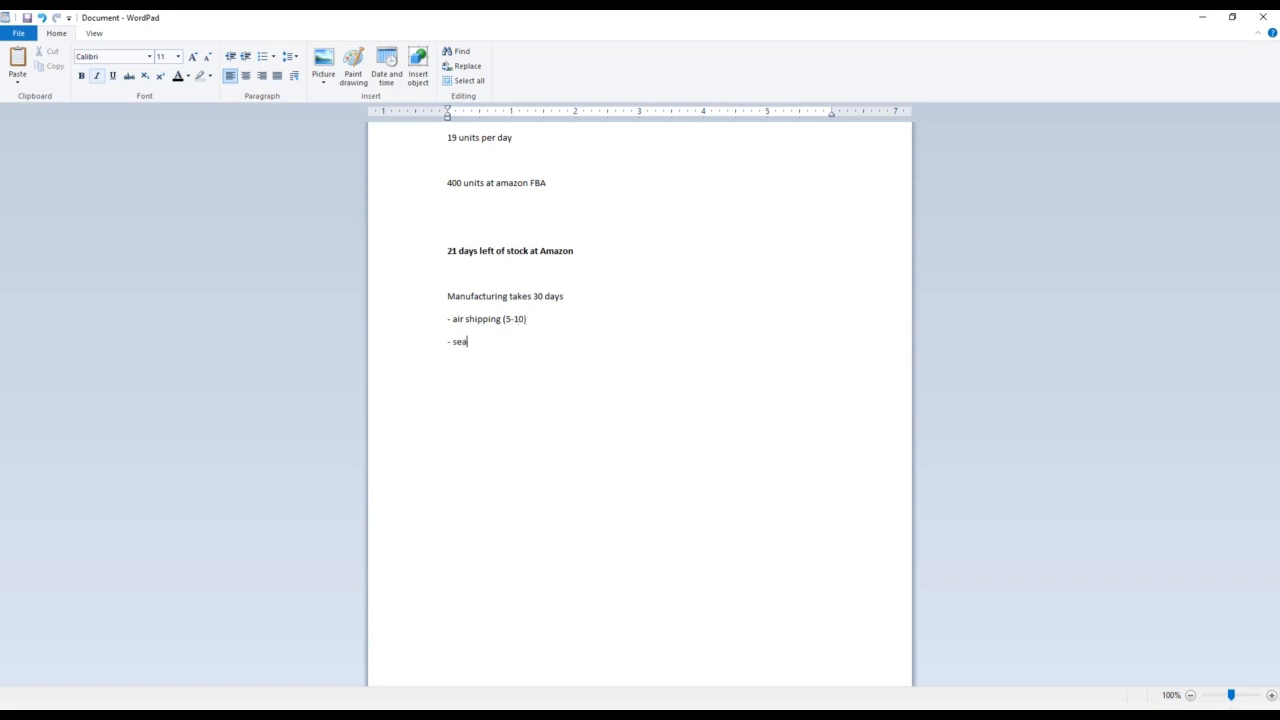
pyautogui.write(' shipping (15-45 days)')
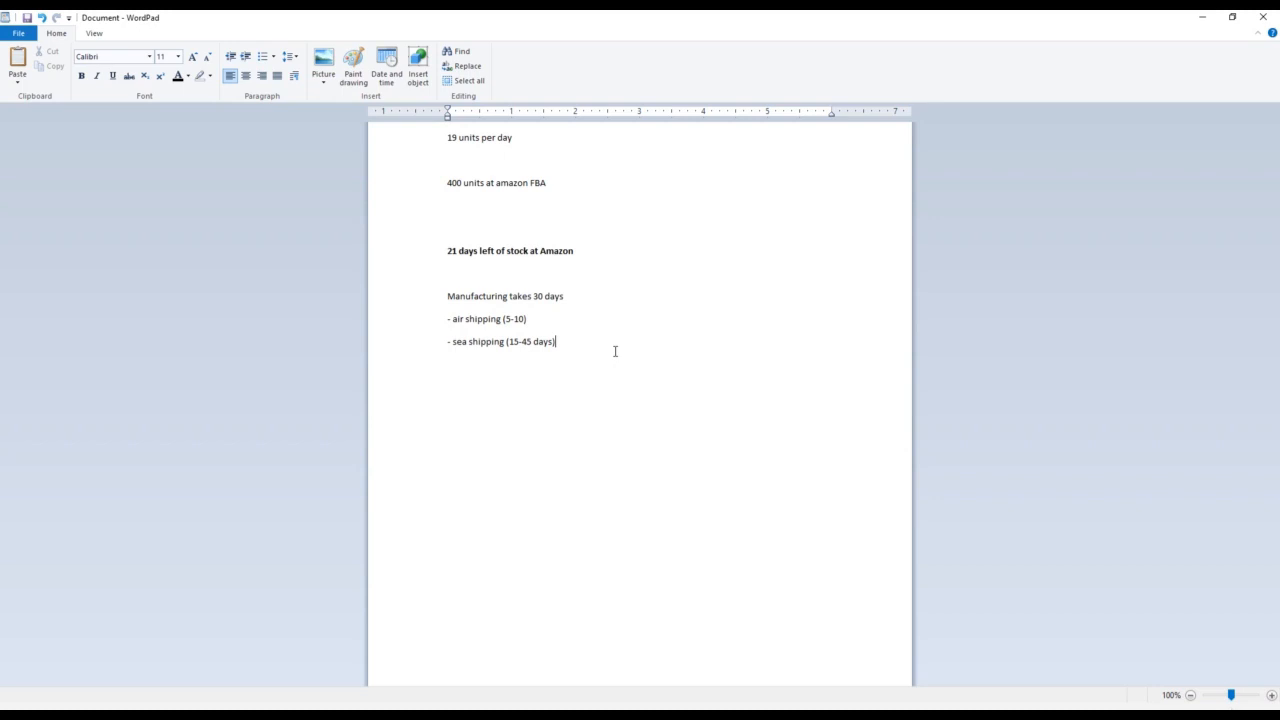
# - Add a paragraph: "Air Express Shipping: 40 days from the date of your initial order (30%) to the date that your inventory becomes fulfillable at amazon."
pyautogui.press('Return')
pyautogui.press('Return')
pyautogui.write('Air Express 5hipping: 40 days from th')
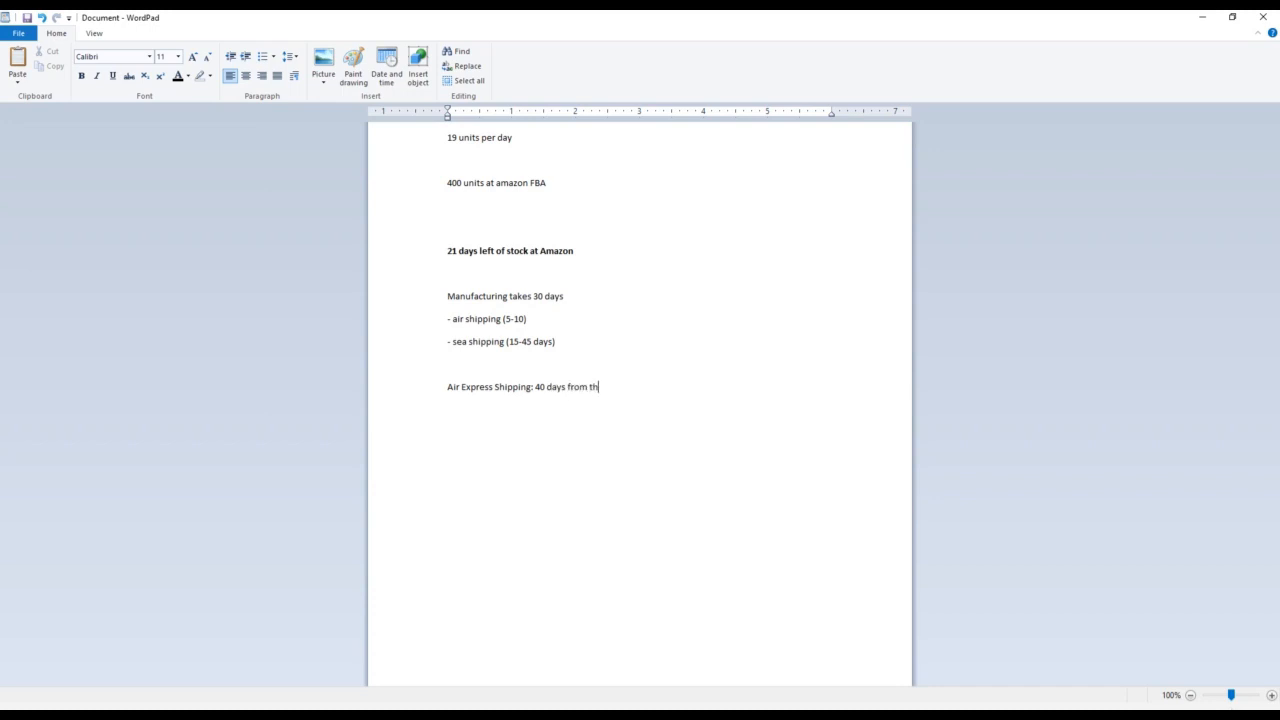
pyautogui.write('e cal')
pyautogui.press('BackSpace')
pyautogui.press('BackSpace')
pyautogui.press('BackSpace')
pyautogui.write('date of your initial order (30%)')
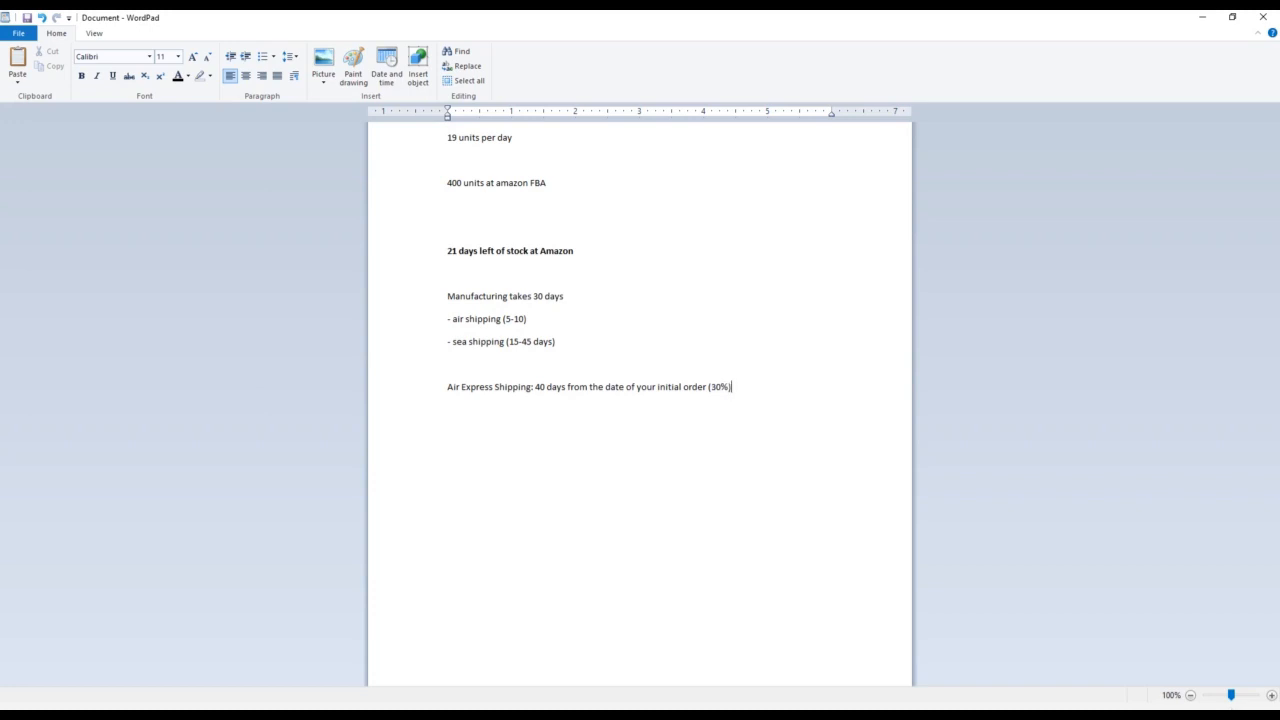
pyautogui.write(' to the date that your inventory beco')
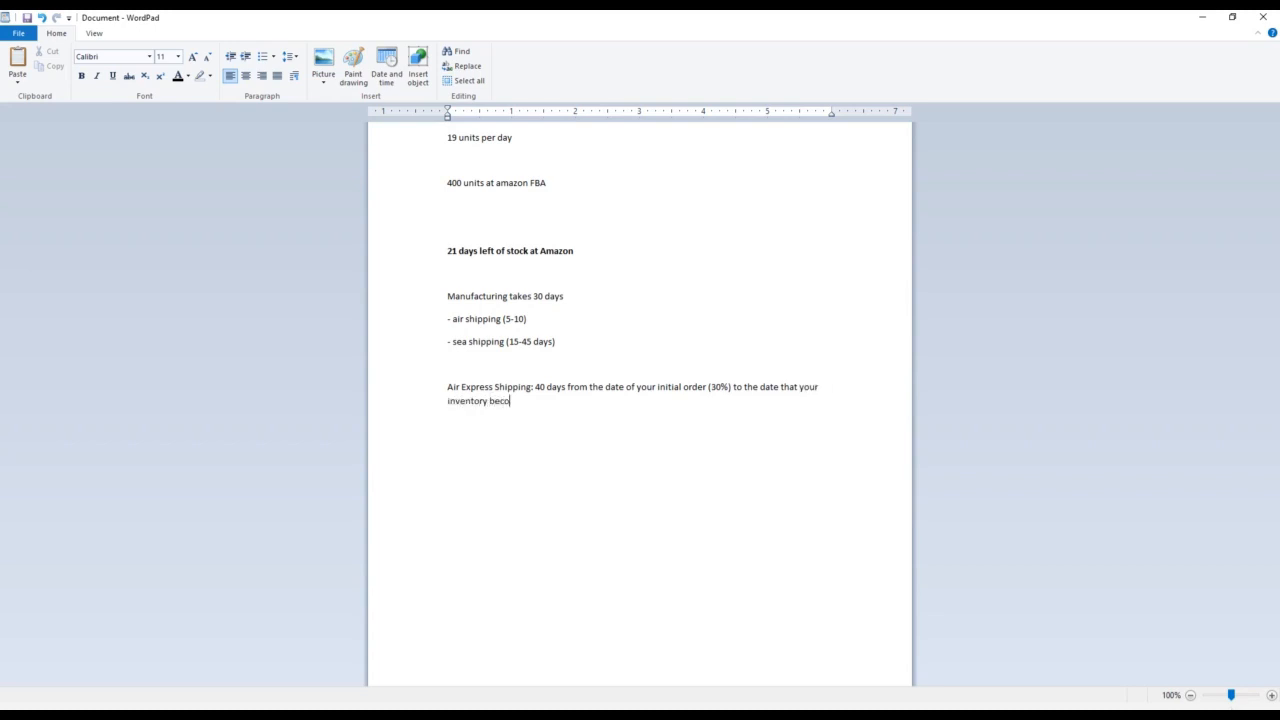
pyautogui.write('mes fulfillable at amazon.')
# - Make "40 days" bold in the Air Express Shipping paragraph
pyautogui.moveTo(537, 388); pyautogui.dragTo(546, 387)
pyautogui.click(545, 386)
pyautogui.moveTo(533, 387); pyautogui.dragTo(566, 387)
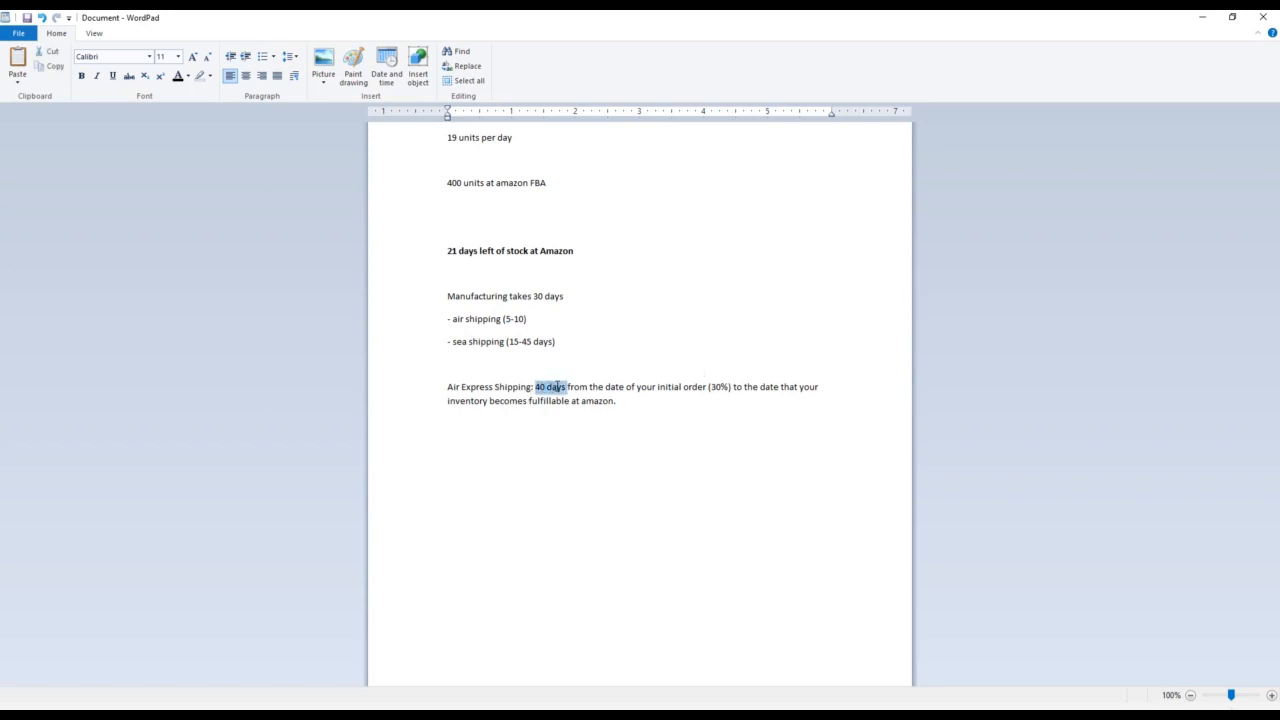
pyautogui.click(81, 75)
pyautogui.click(645, 344)
pyautogui.moveTo(579, 257); pyautogui.dragTo(452, 254)
pyautogui.click(587, 251)
pyautogui.moveTo(447, 184); pyautogui.dragTo(487, 185)
pyautogui.click(556, 181)
pyautogui.click(594, 255)
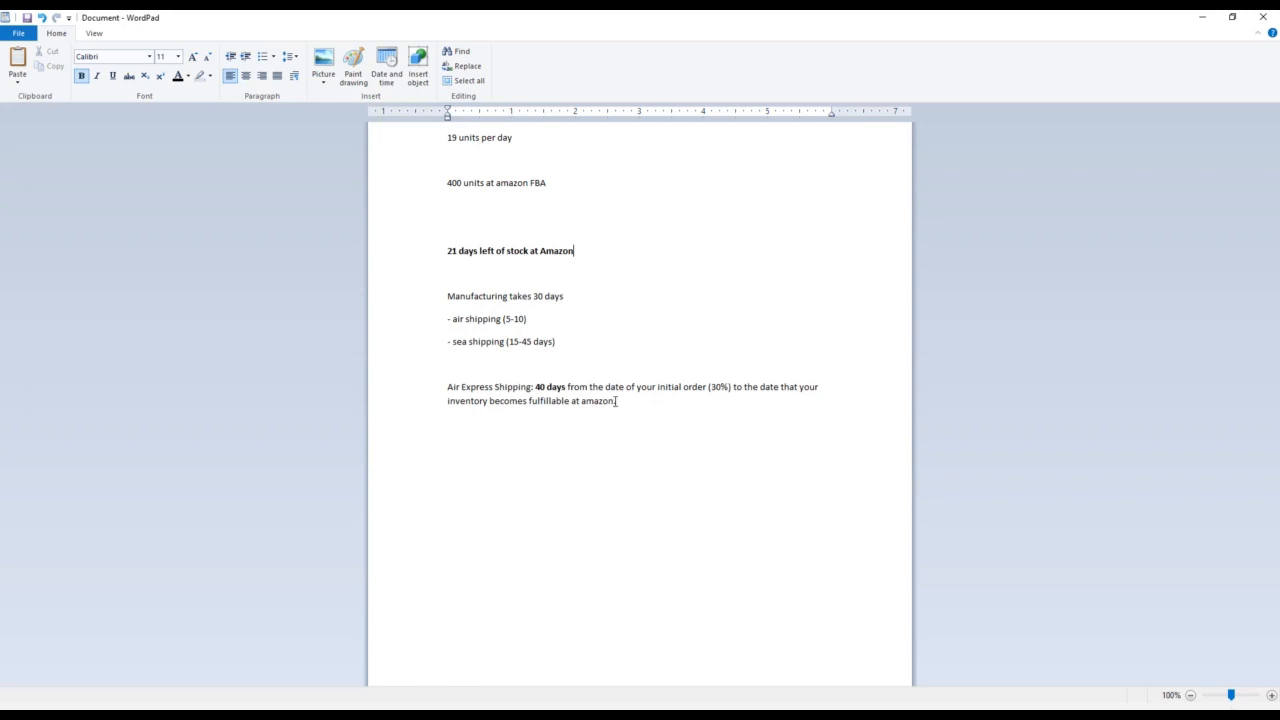
# - Below the Air Express paragraph, add the lines "1000 units", "-300 from our launch (giveaways)" and "700 units left to sell at full price"
pyautogui.click(618, 401)
pyautogui.press('Return')
pyautogui.press('Return')
pyautogui.write('1000 units')
pyautogui.press('Return')
pyautogui.write('-300 from')
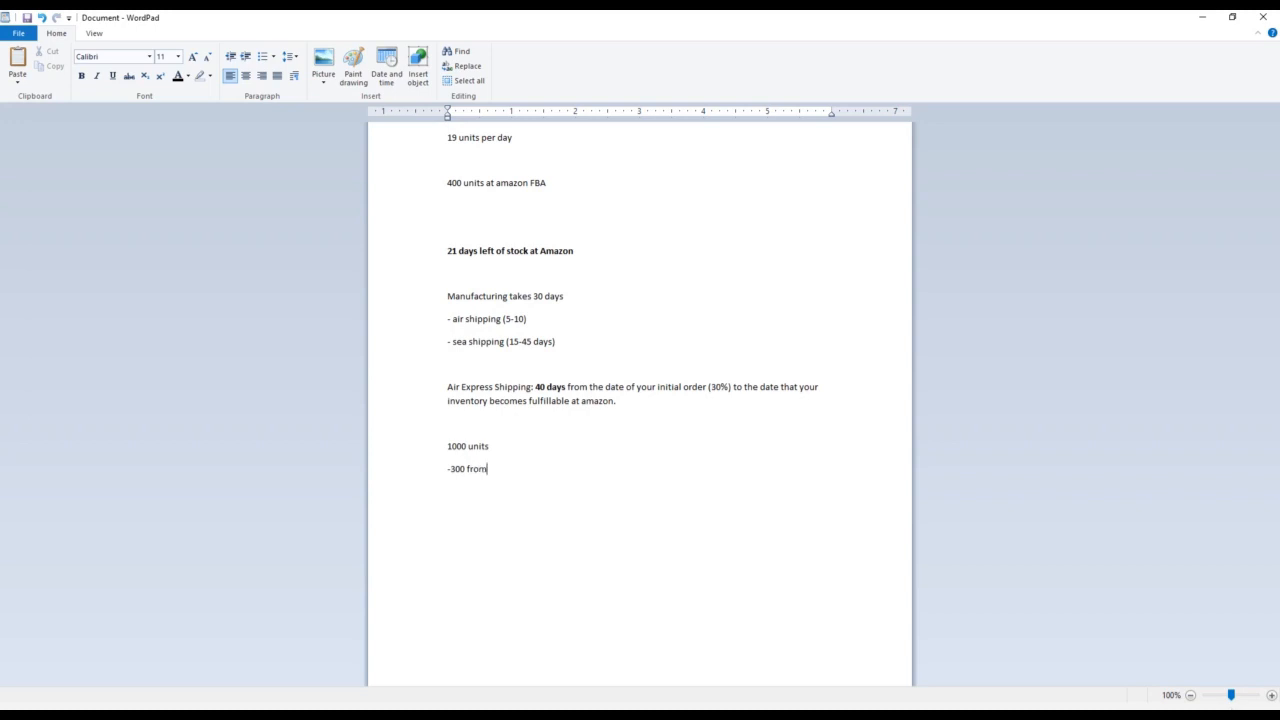
pyautogui.write(' our launch (giveaways)')
pyautogui.press('Return')
pyautogui.press('Return')
pyautogui.write('700 units left to sell at')
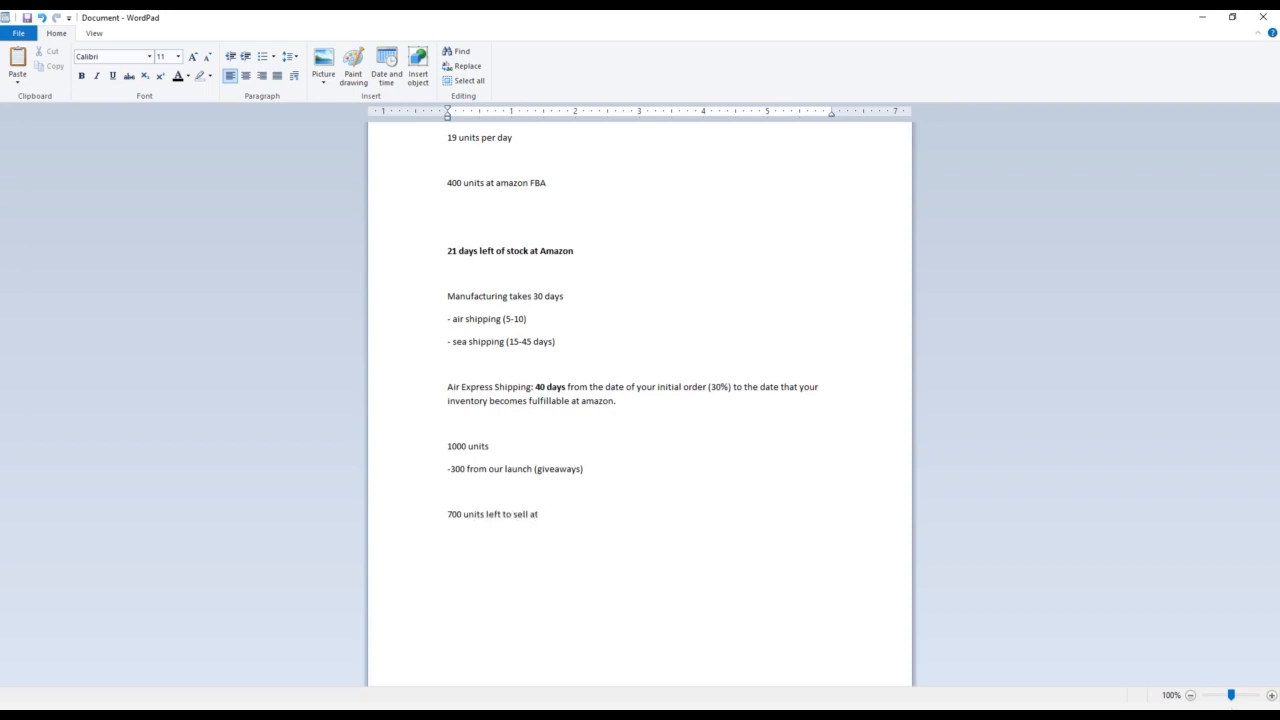
pyautogui.write(' full price')
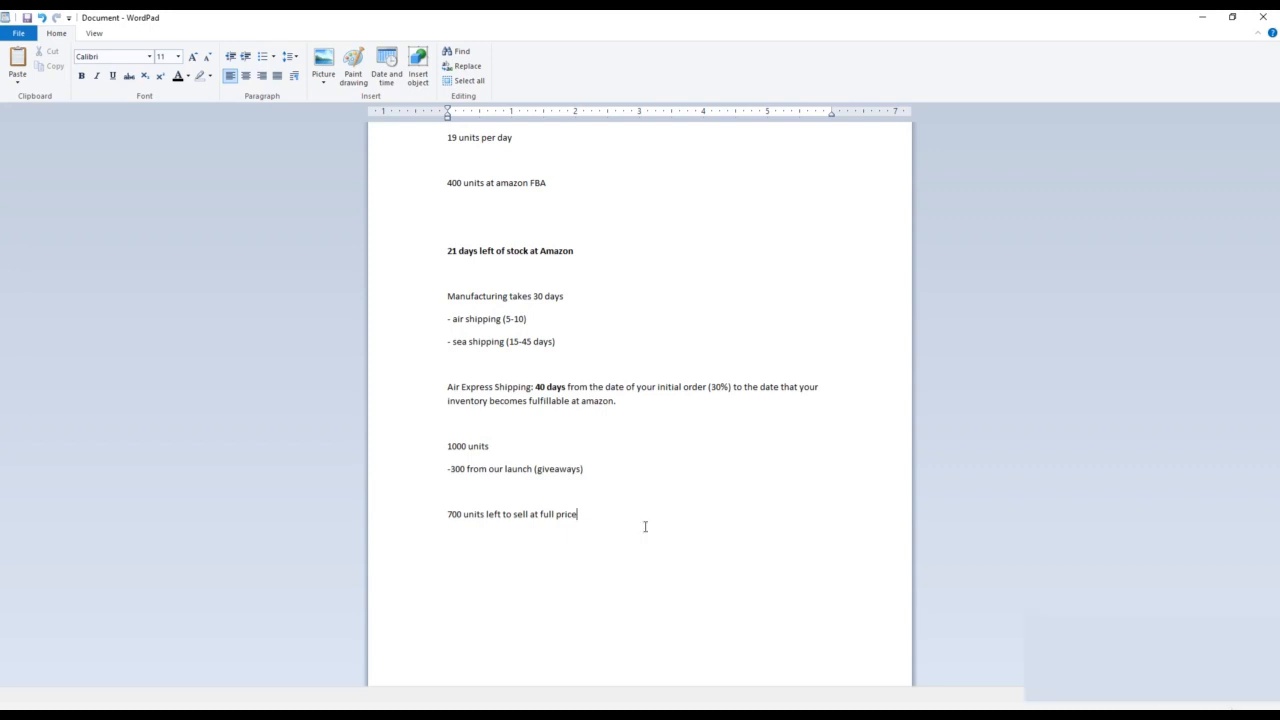
# - Add the line "30 sales per day organically" directly below the 700 units line and make it bold
pyautogui.press('Return')
pyautogui.press('Return')
pyautogui.press('BackSpace')
pyautogui.write('30 sales per day')
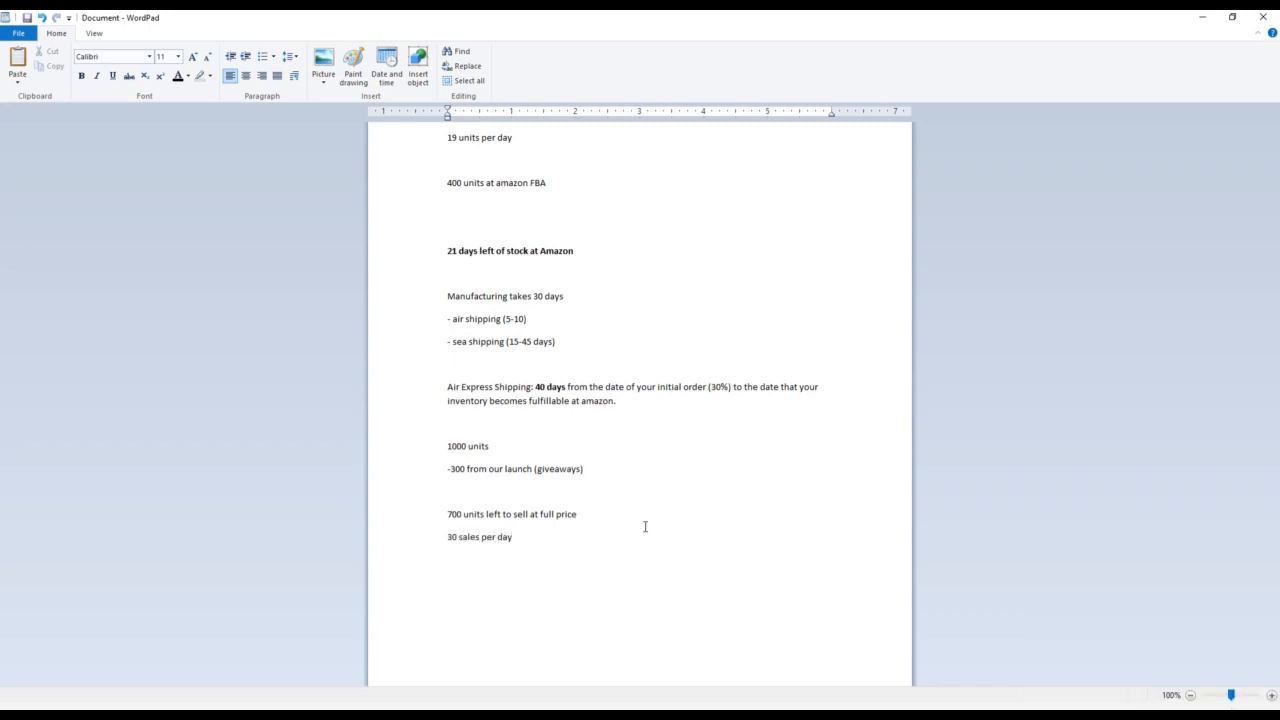
pyautogui.write(' a')
pyautogui.press('BackSpace')
pyautogui.write('organically')
pyautogui.tripleClick(559, 537)
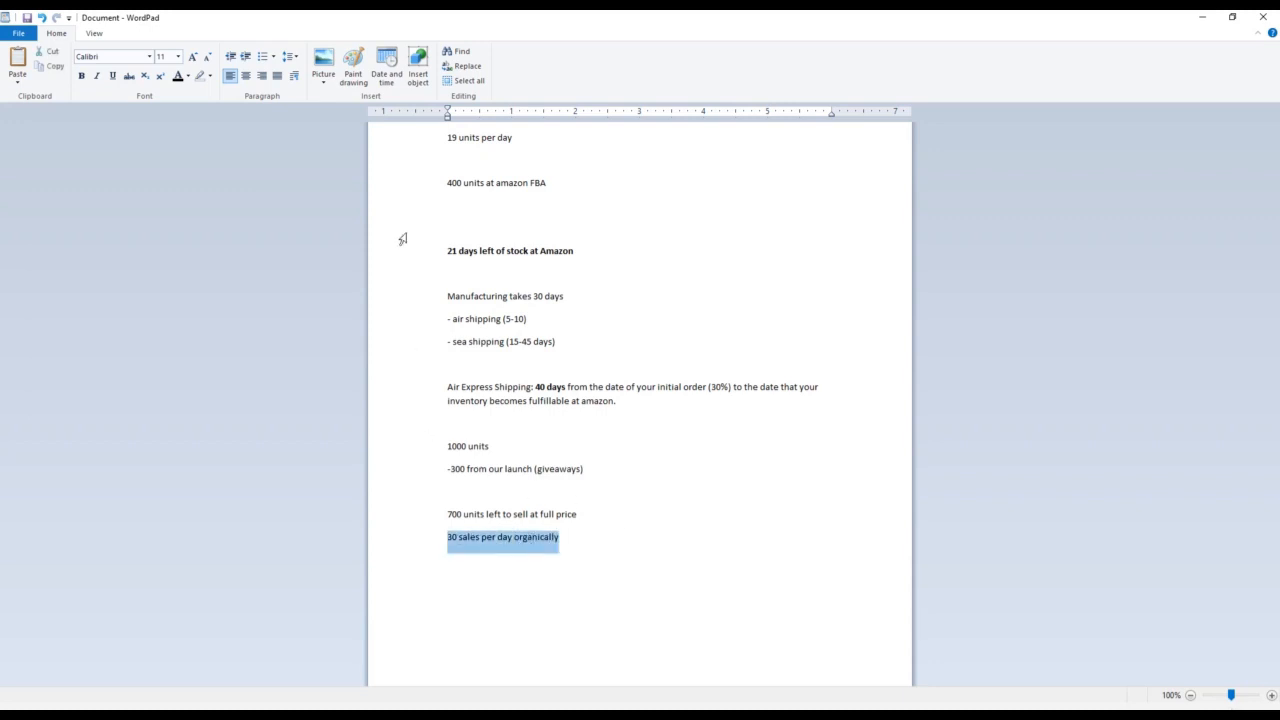
pyautogui.click(82, 78)
pyautogui.click(576, 539)
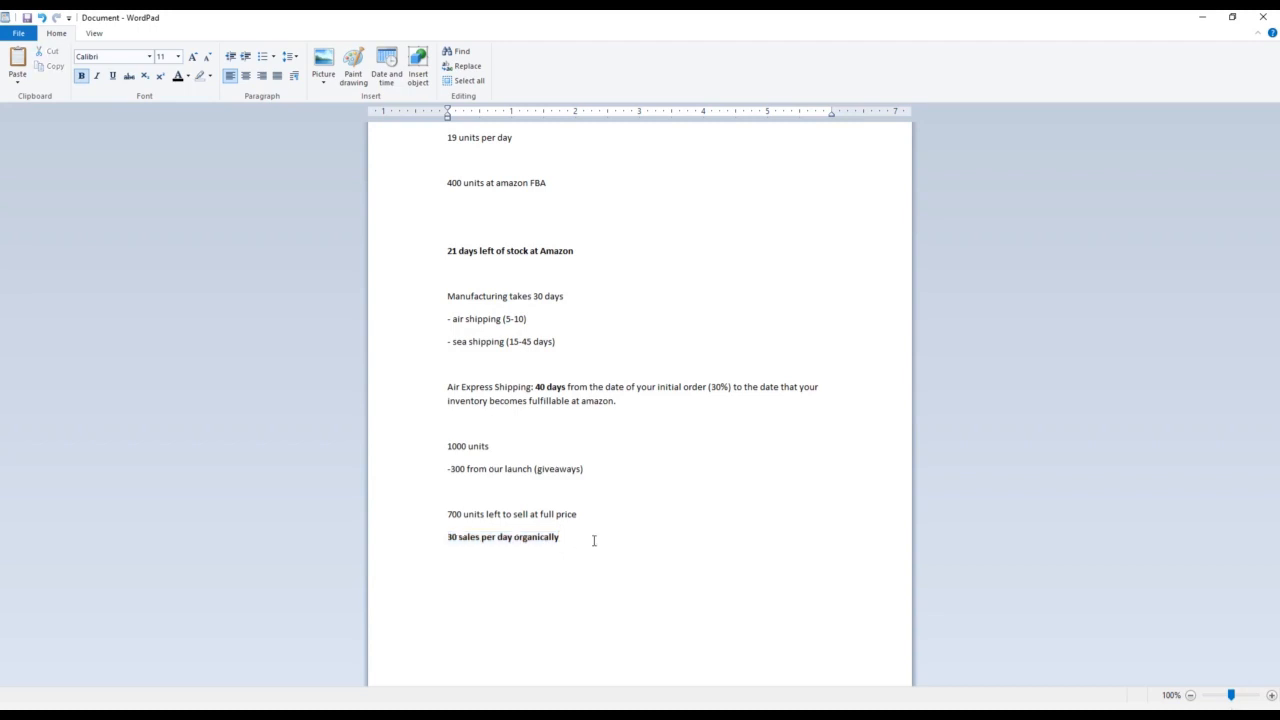
# - Leave a blank line below the bold sales line, switch to Calculator and divide 700 by 30
pyautogui.press('Return')
pyautogui.press('Return')
pyautogui.hotkey('alt', 'Tab')
pyautogui.click(906, 357)
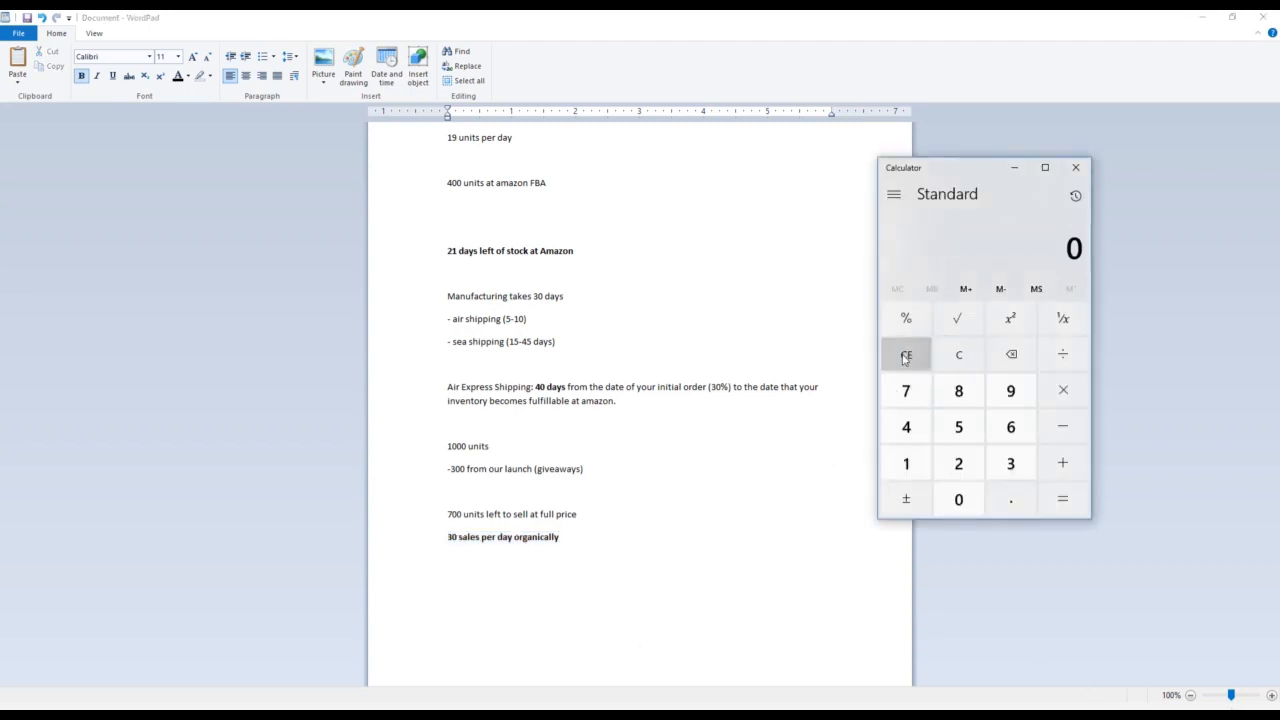
pyautogui.click(906, 391)
pyautogui.click(966, 500)
pyautogui.click(966, 500)
pyautogui.click(1070, 362)
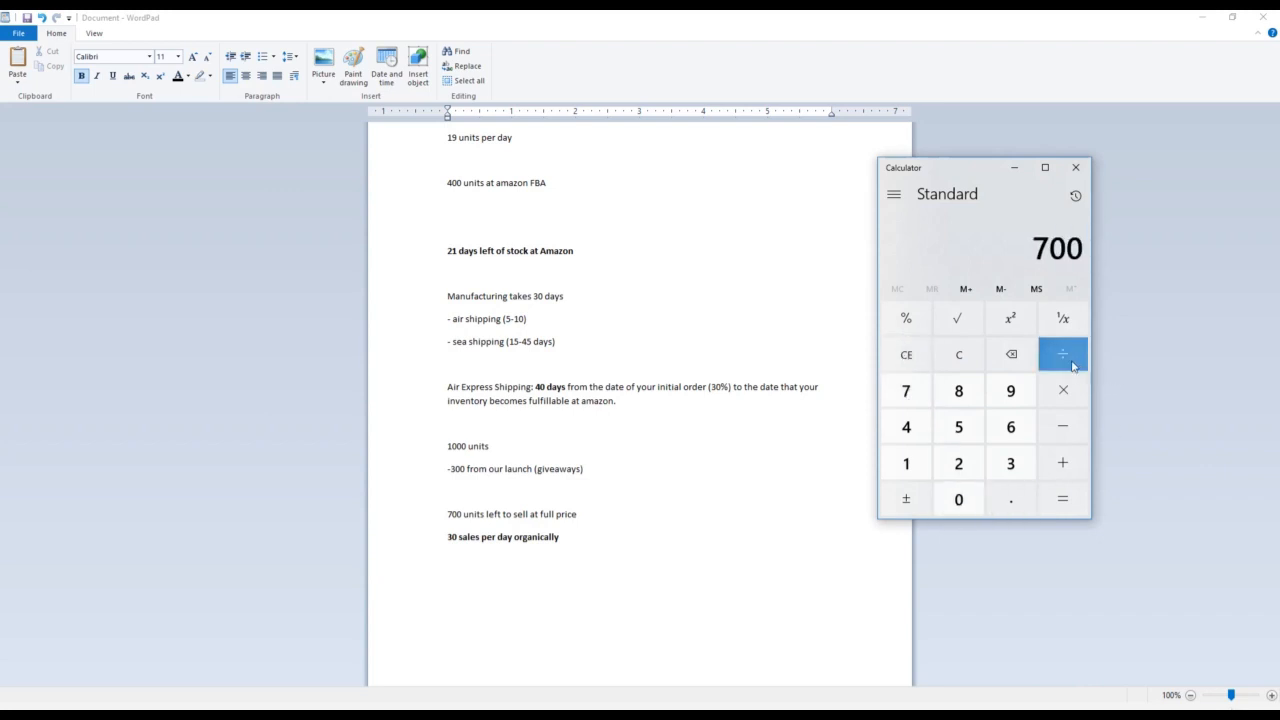
pyautogui.click(1010, 463)
pyautogui.click(958, 499)
pyautogui.click(1063, 499)
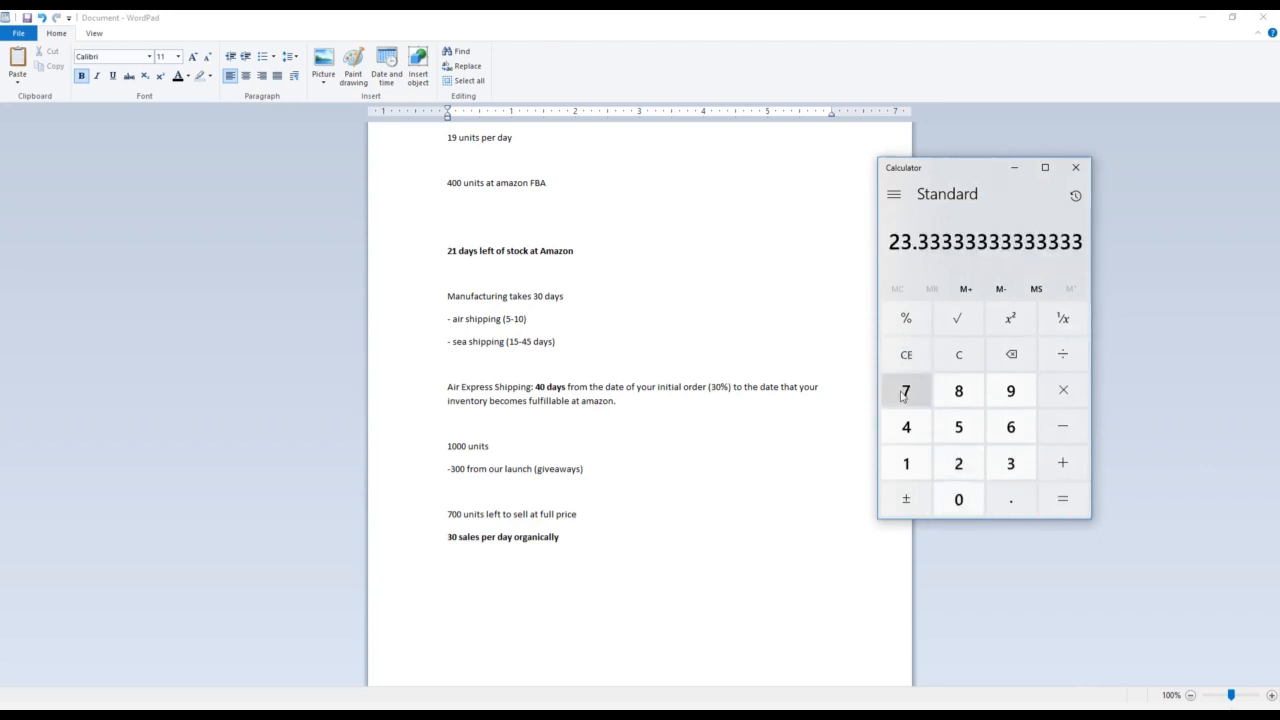
# - Back in WordPad, add the bold line "23 days of stock" at the end of the document
pyautogui.click(492, 589)
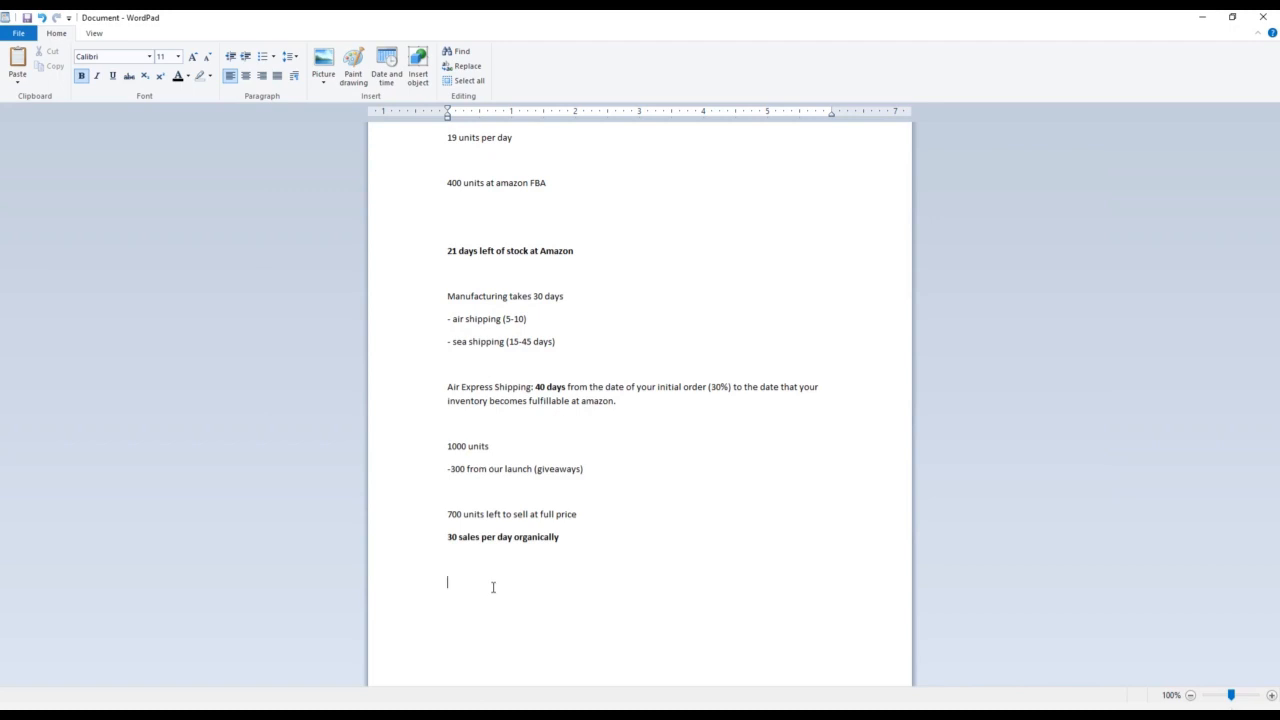
pyautogui.write('23 days of stock')
pyautogui.moveTo(441, 450); pyautogui.dragTo(591, 599)
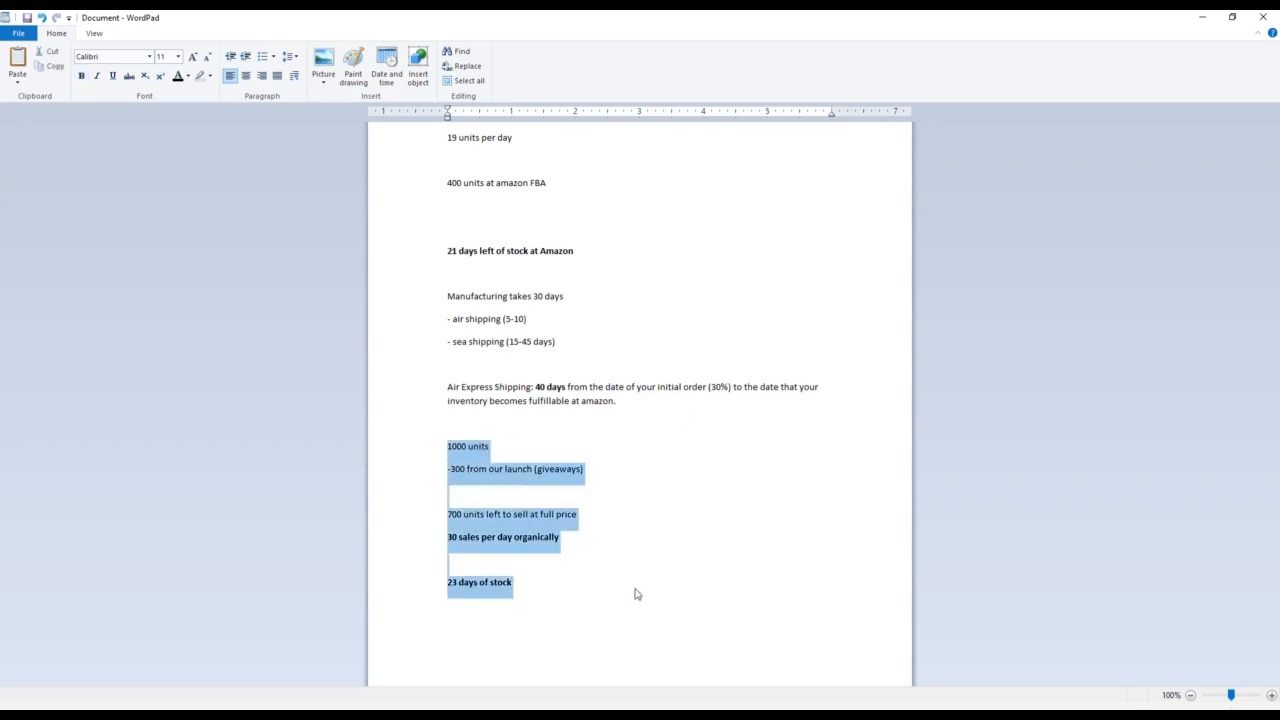
pyautogui.click(633, 586)
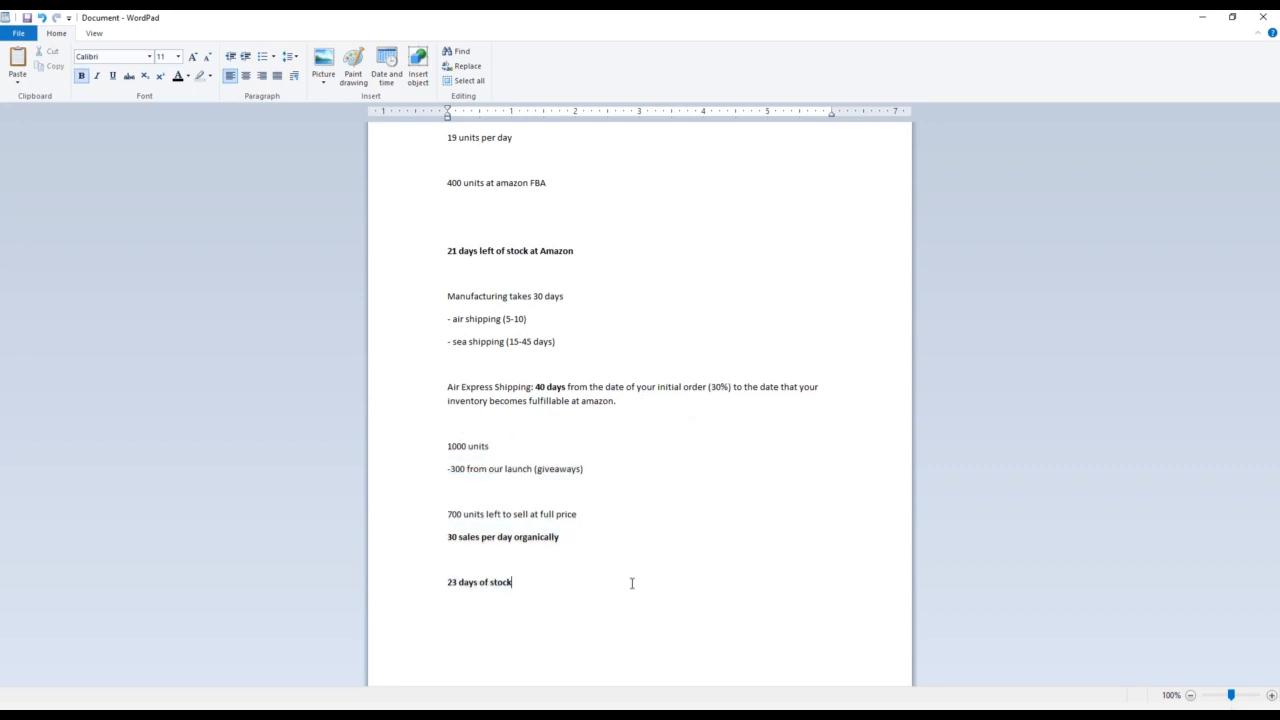
# - Insert two more blank lines between the Air Express Shipping paragraph and the "1000 units" line
pyautogui.click(448, 447)
pyautogui.press('Return')
pyautogui.press('Return')
pyautogui.click(1235, 695)
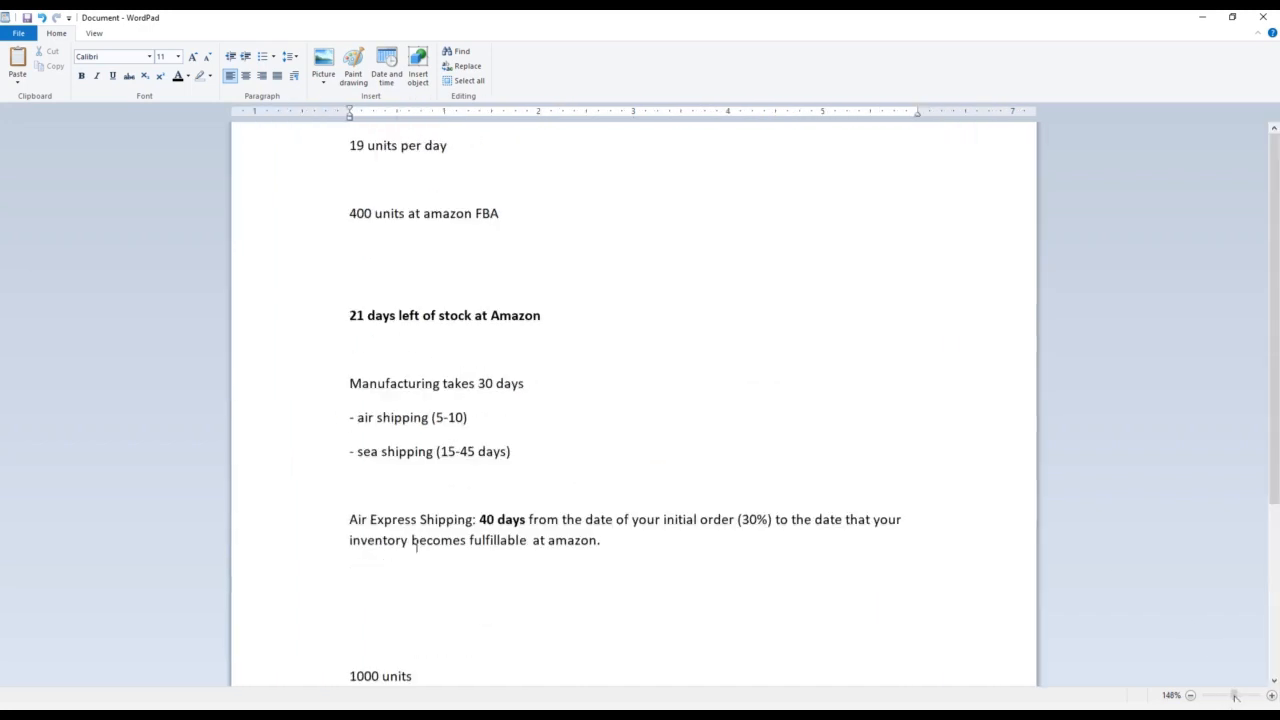
pyautogui.scroll(-5, 917, 526)
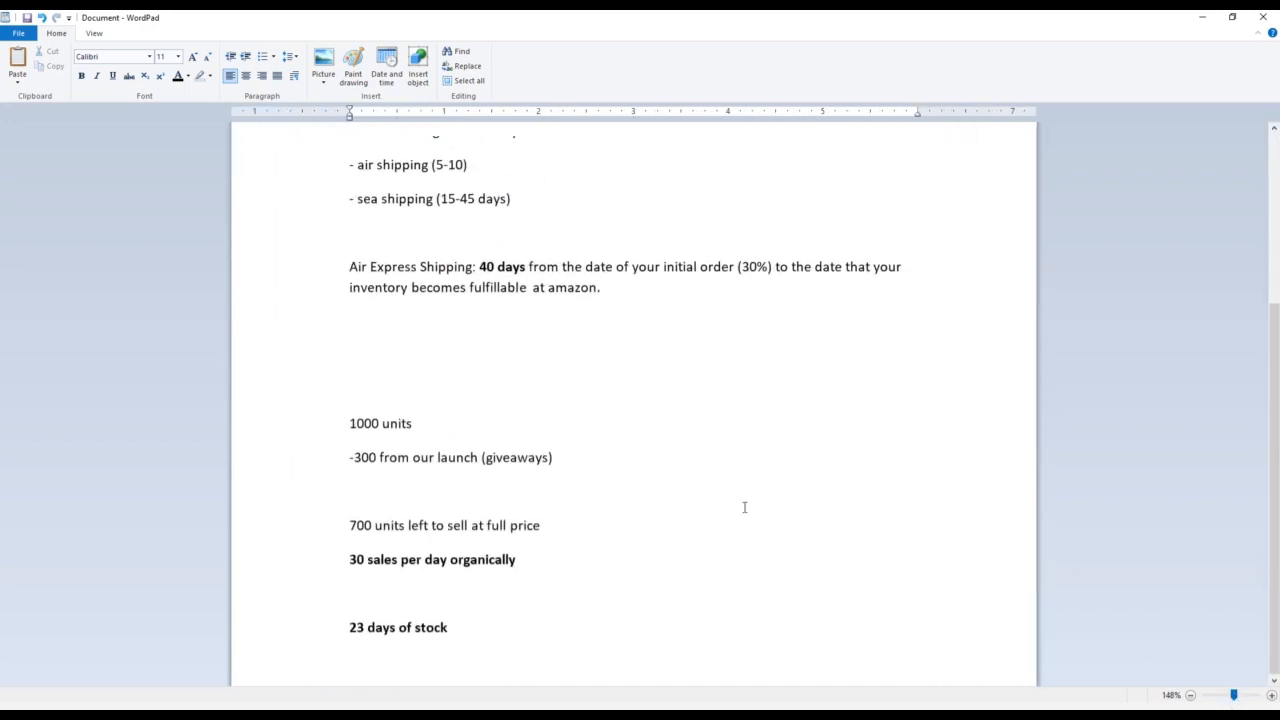
pyautogui.click(1240, 695)
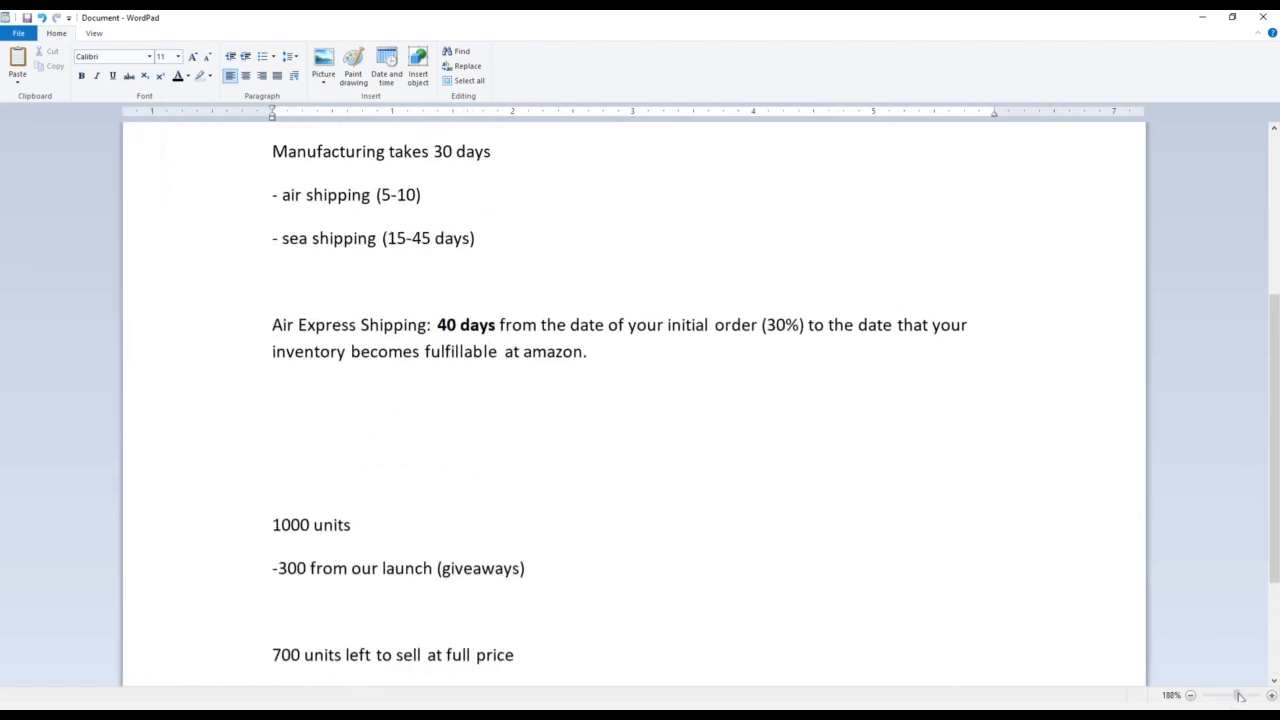
pyautogui.click(1240, 695)
pyautogui.scroll(-5, 1020, 531)
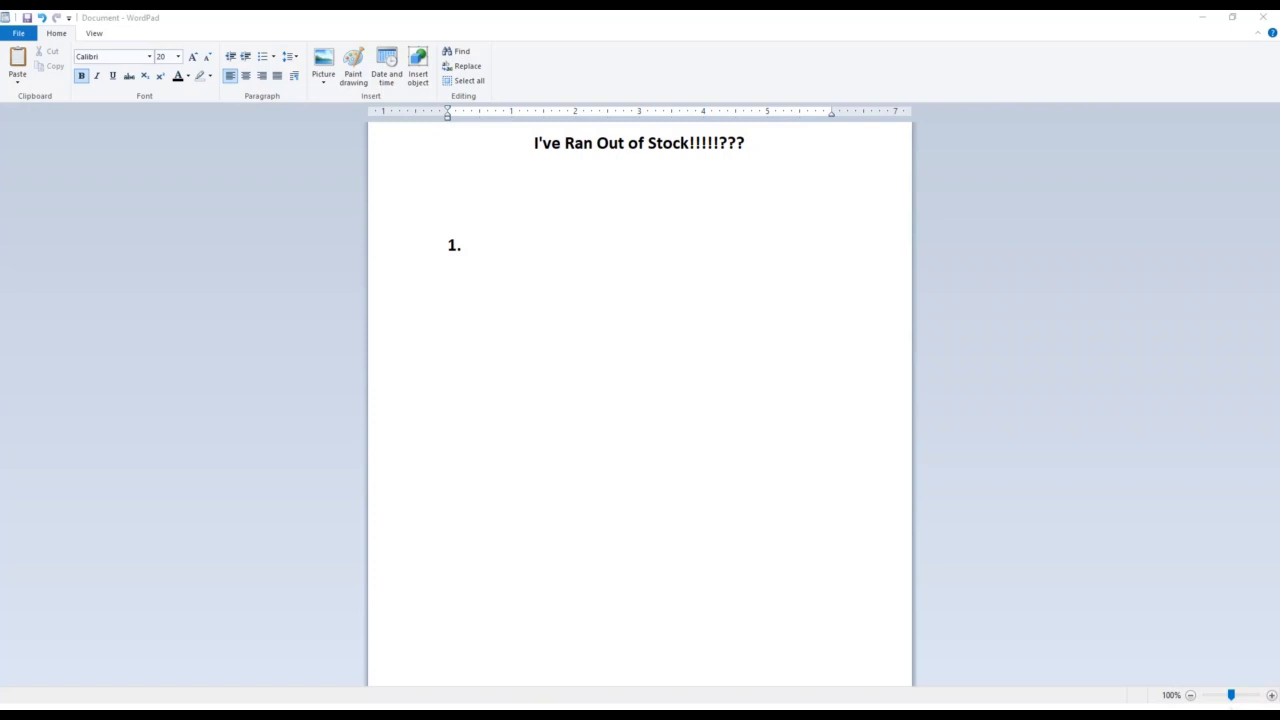
# - Fill in item 1 below the out-of-stock heading with "don't panic (not as big of a deal of you think)"
pyautogui.click(478, 251)
pyautogui.write("don't panic")
pyautogui.write('(not ')
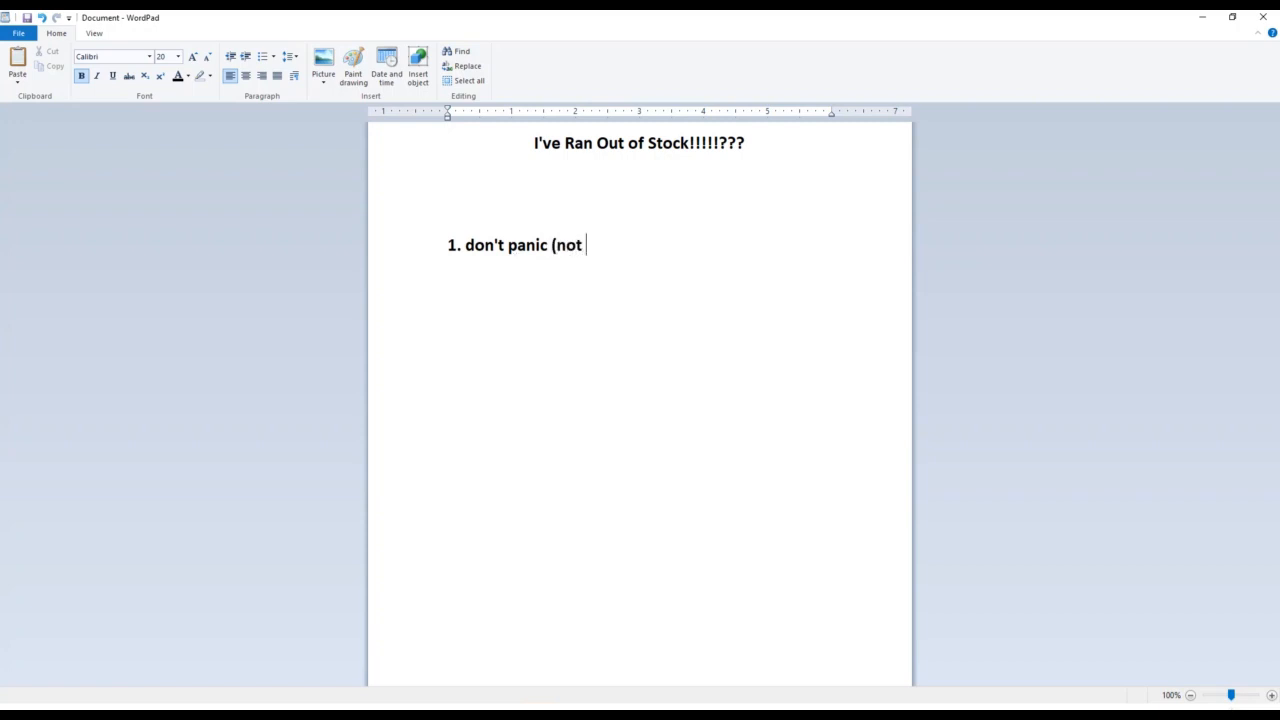
pyautogui.write('as big of a ')
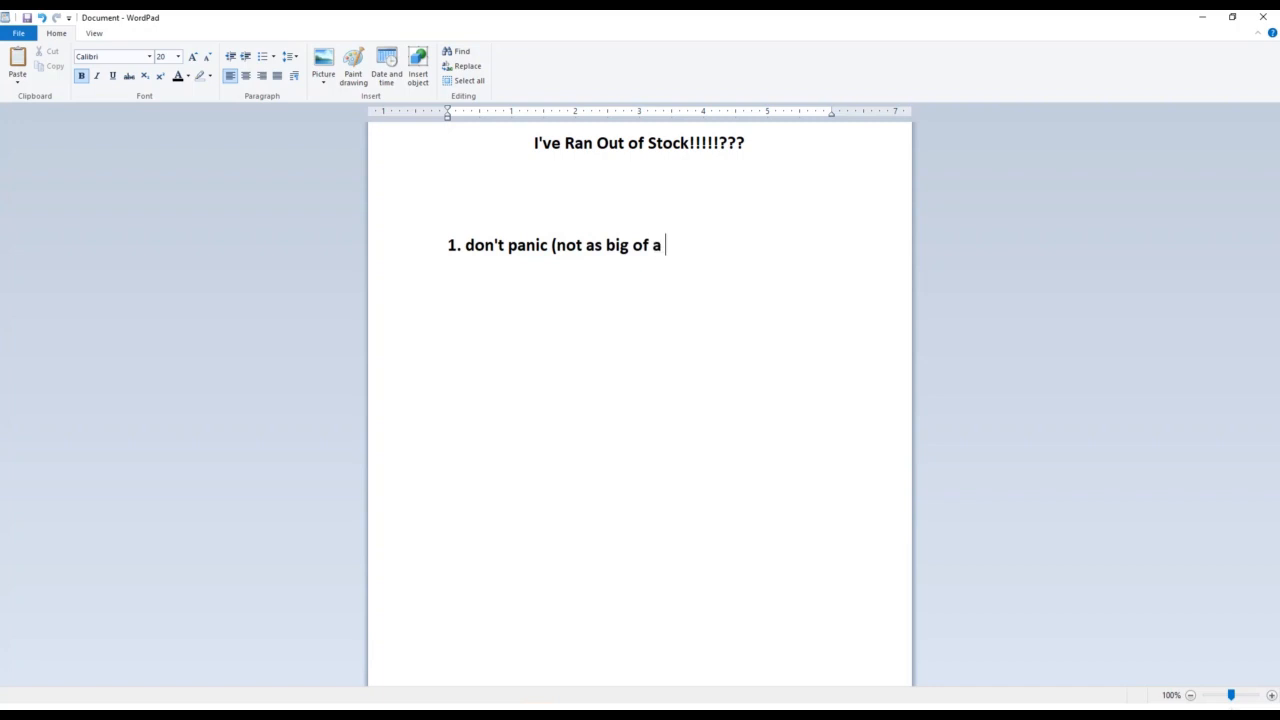
pyautogui.write('deal of you thi')
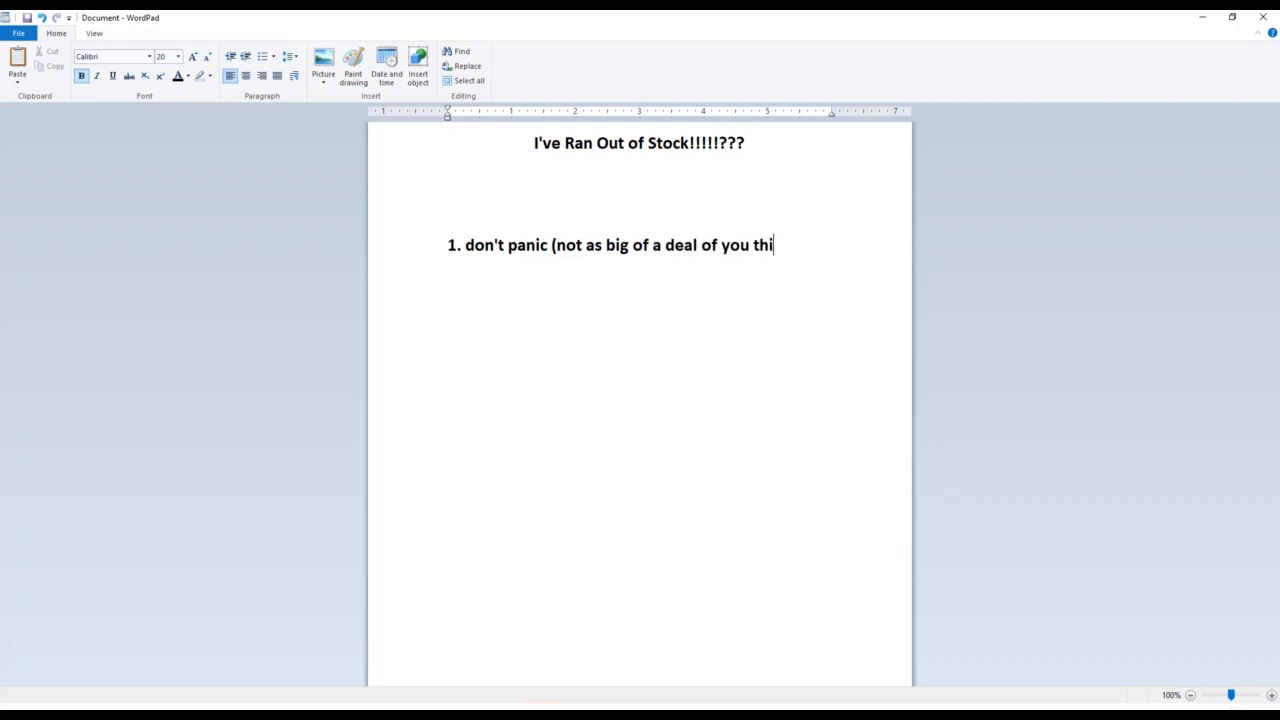
pyautogui.write('nk)')
# - Add item 2, "amazon remembers (to an extent) where you should be ranked.", and leave an empty line below it
pyautogui.press('Return')
pyautogui.press('Return')
pyautogui.write('2.')
pyautogui.write('amazon remember')
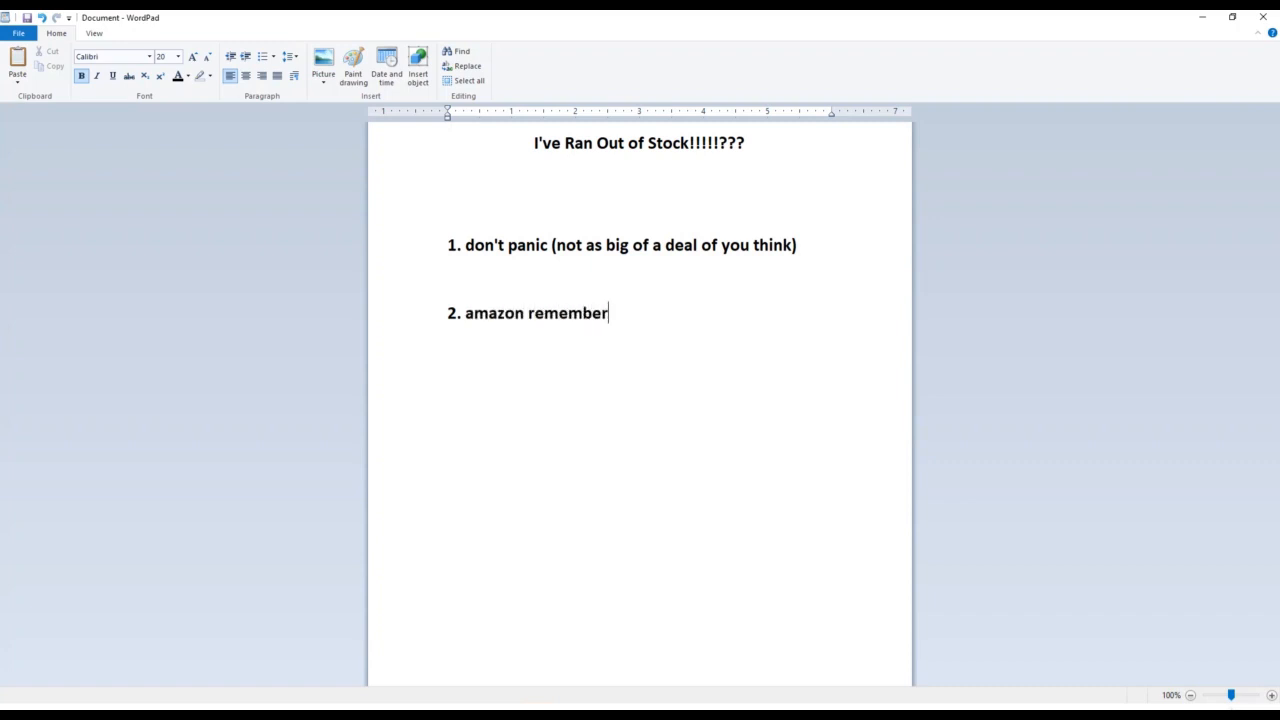
pyautogui.write('s (to an extent) w')
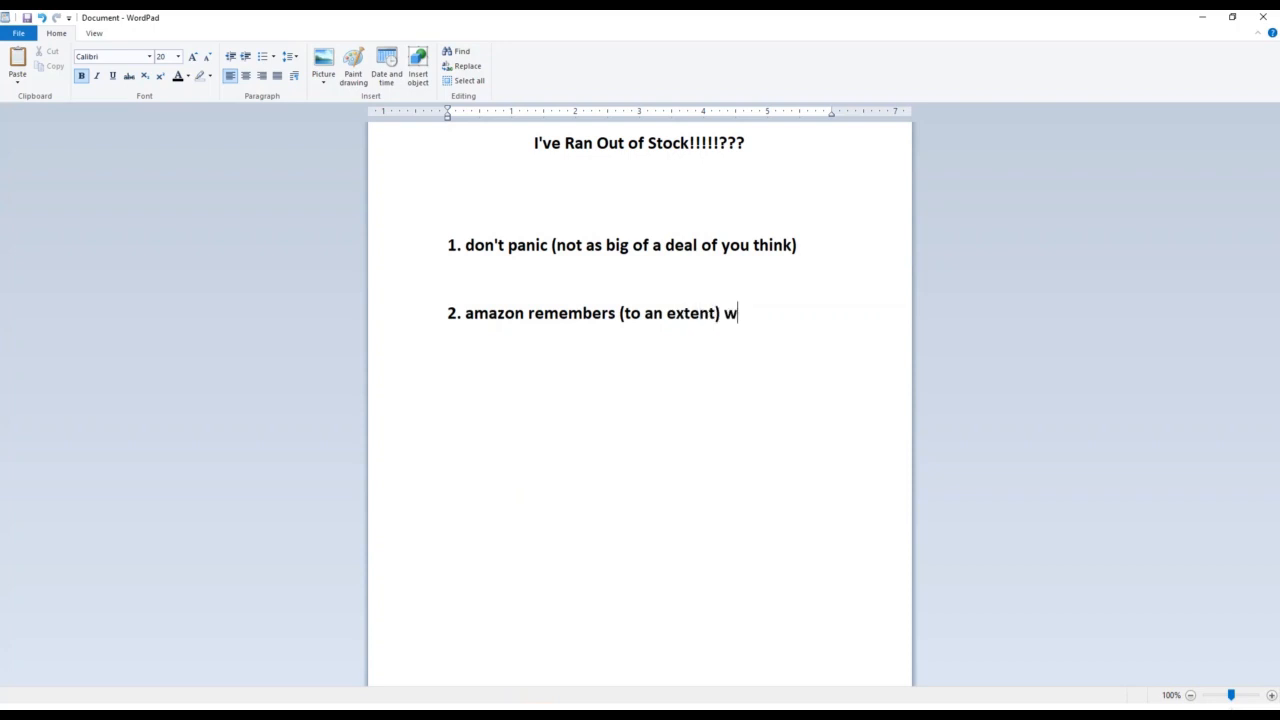
pyautogui.write('here you sh')
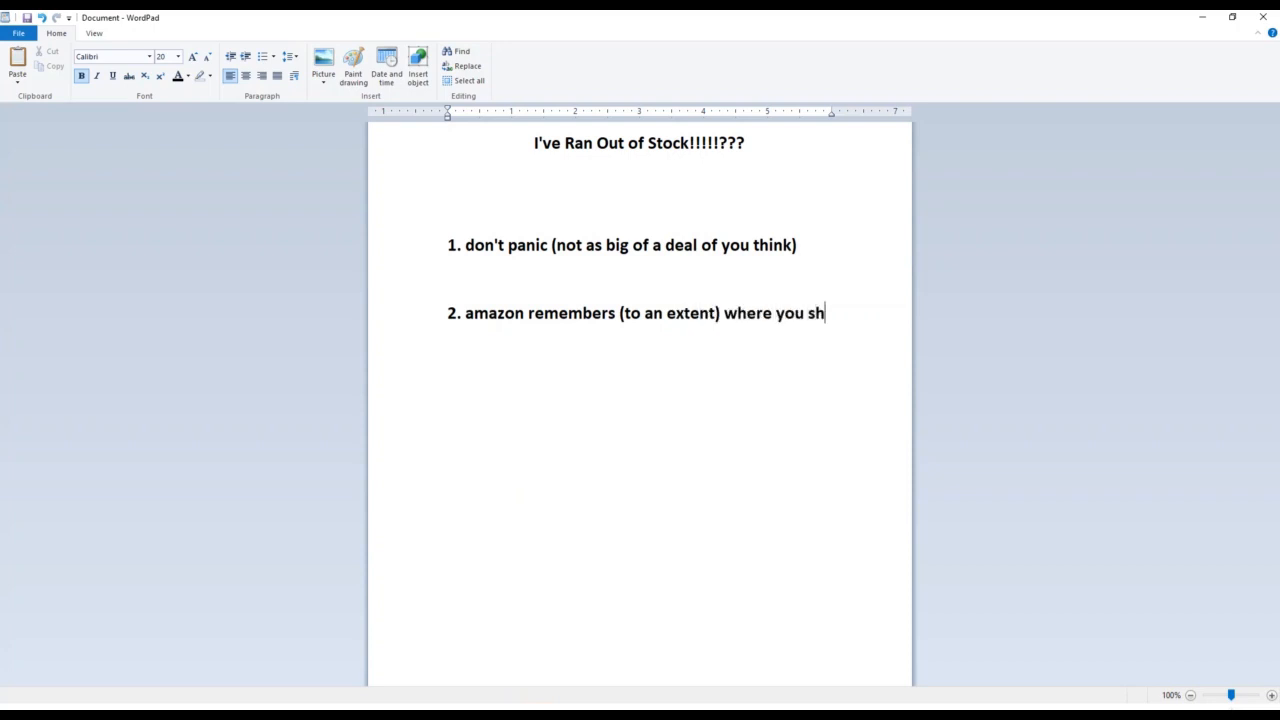
pyautogui.write('iou')
pyautogui.press('BackSpace')
pyautogui.press('BackSpace')
pyautogui.press('BackSpace')
pyautogui.write('ould be ranked.')
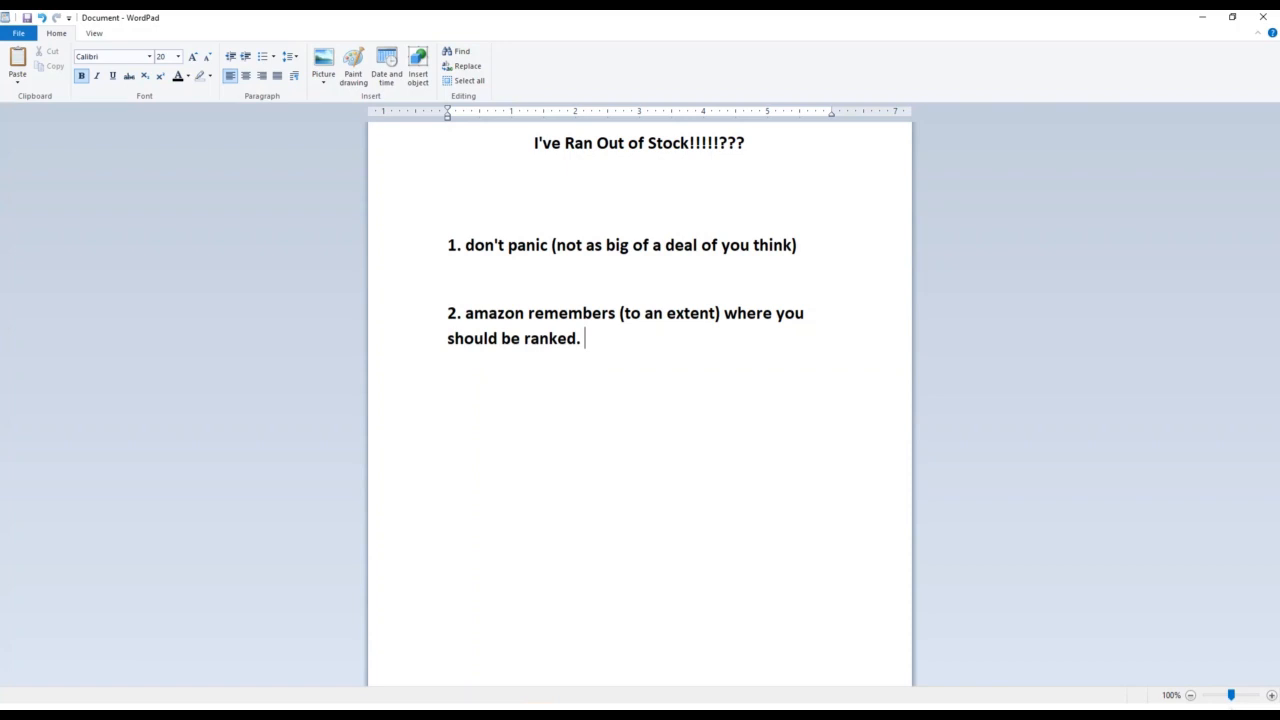
pyautogui.press('Return')
pyautogui.press('Return')
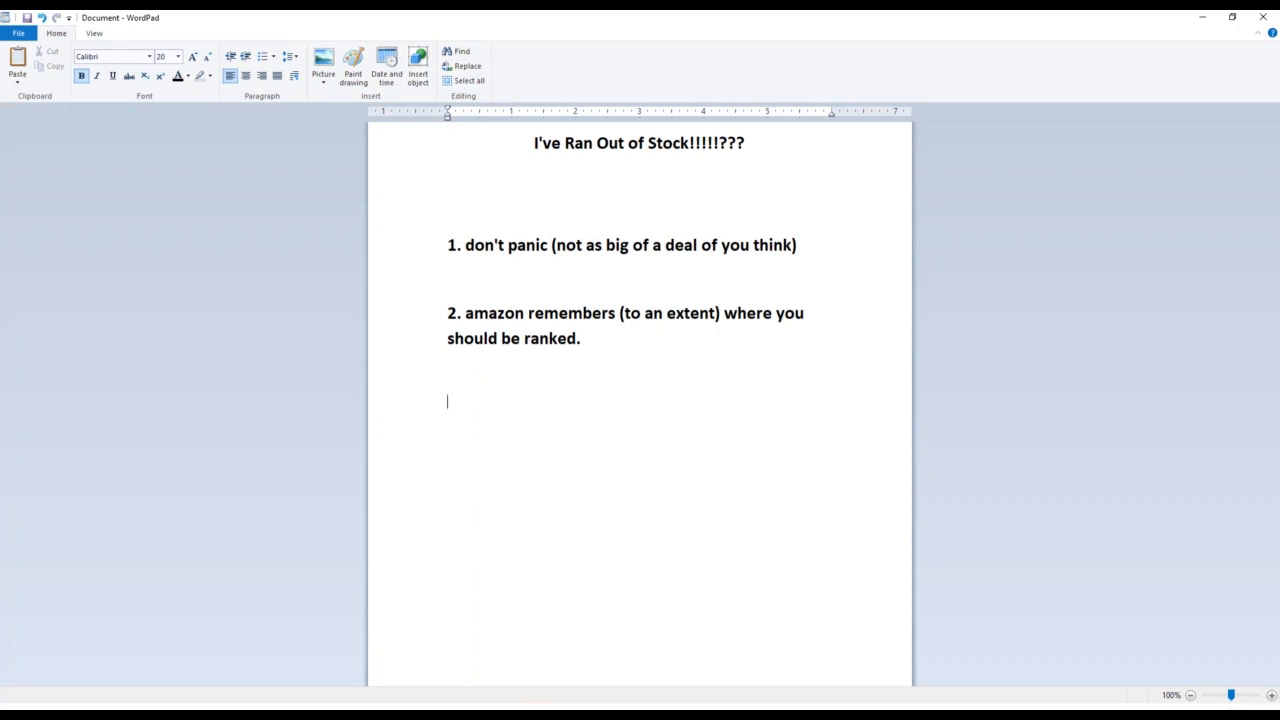